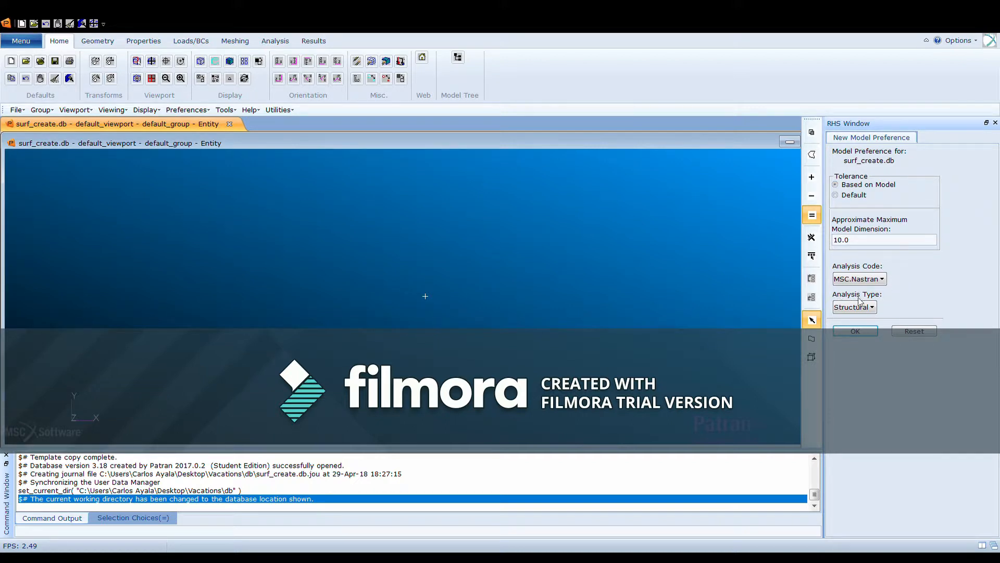
- Accept the MSC.Nastran structural model preferences and set up surface creation with the XYZ method
left_click(877, 332)
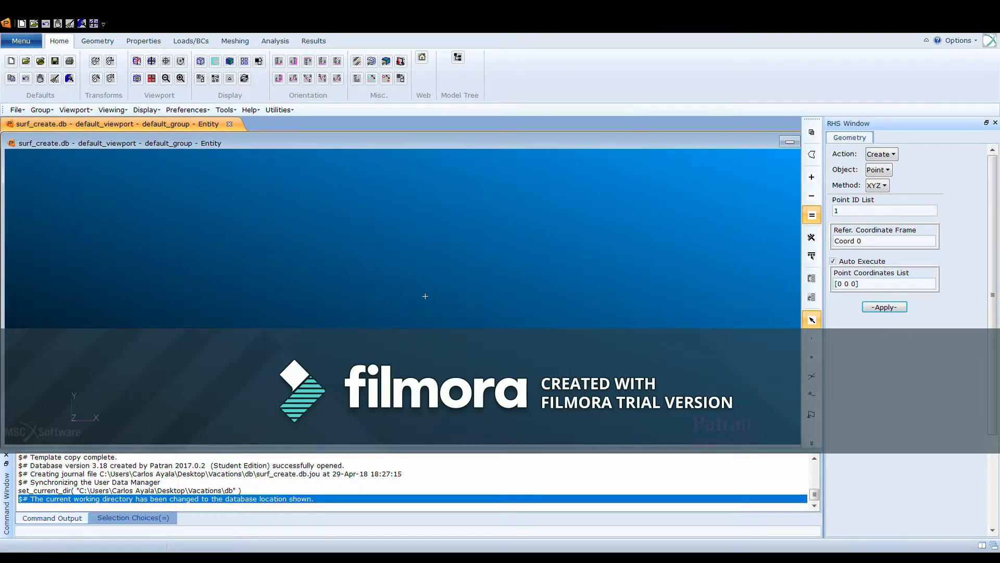
left_click(97, 41)
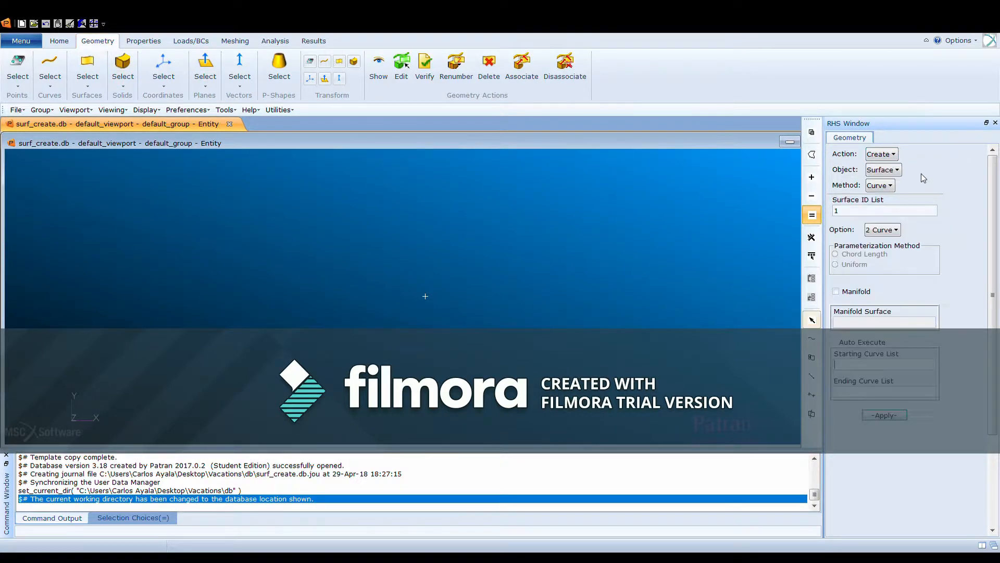
left_click(880, 185)
left_click(880, 165)
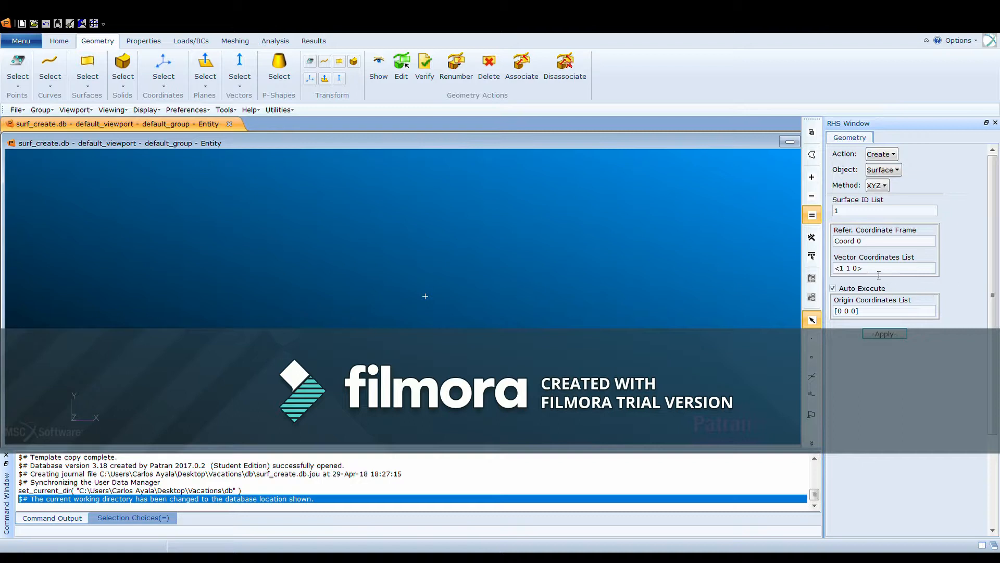
- Create a surface with vector coordinates <24 10 0> at origin [0 0 0], with auto execute turned off
left_click(843, 268)
key("BackSpace")
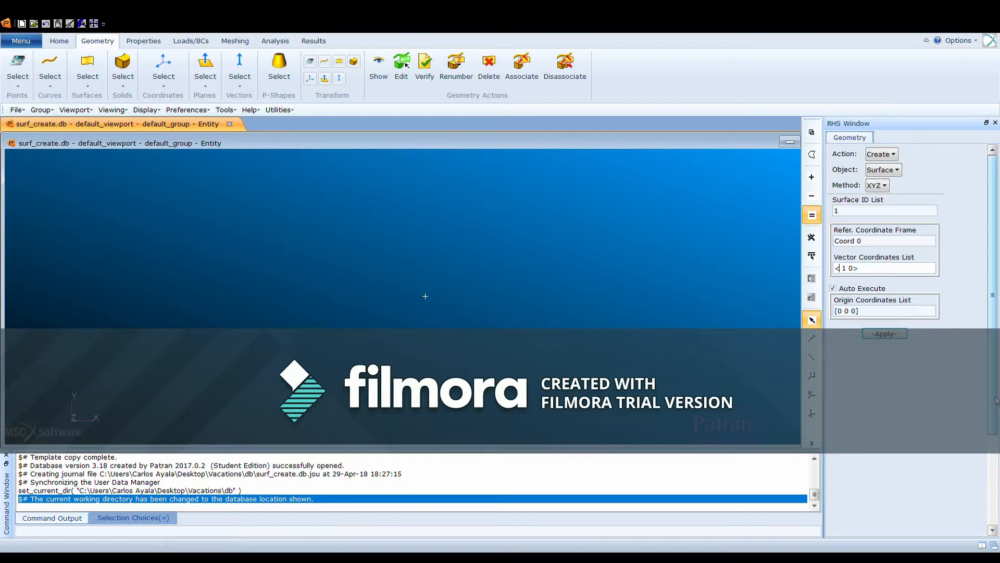
type("24")
key("Delete")
key("Delete")
type("10")
key("Right")
key("Right")
left_click(847, 288)
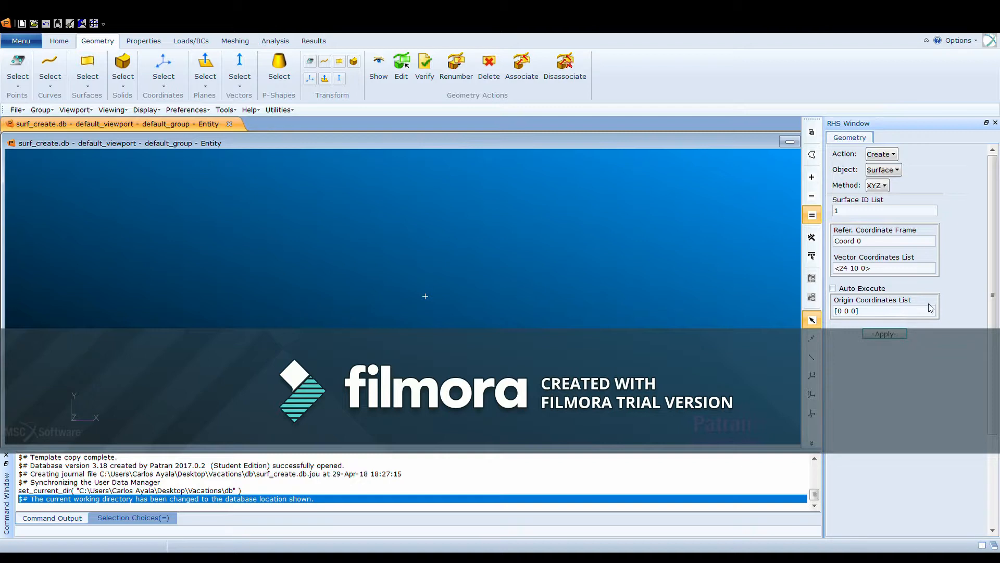
left_click(880, 312)
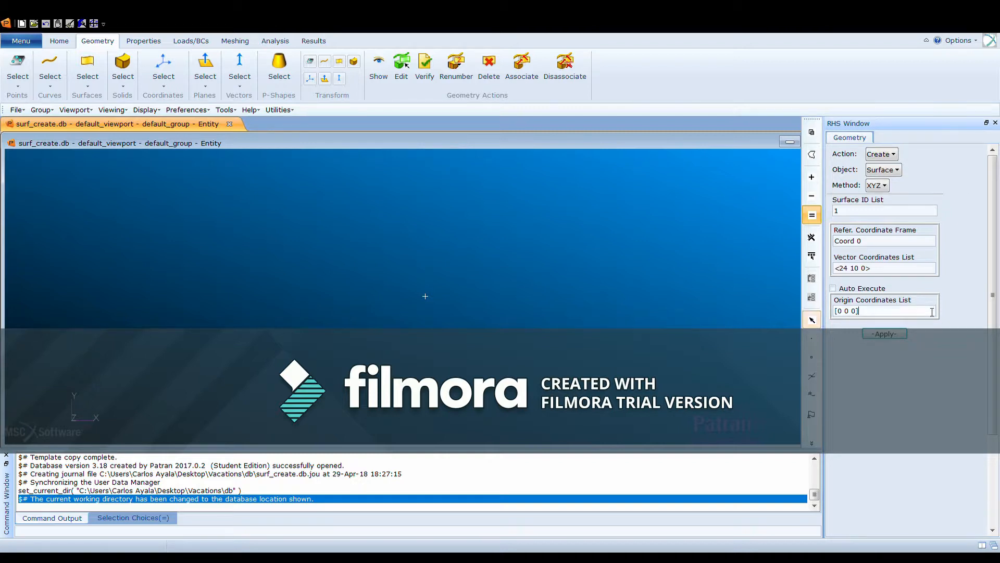
left_click(902, 337)
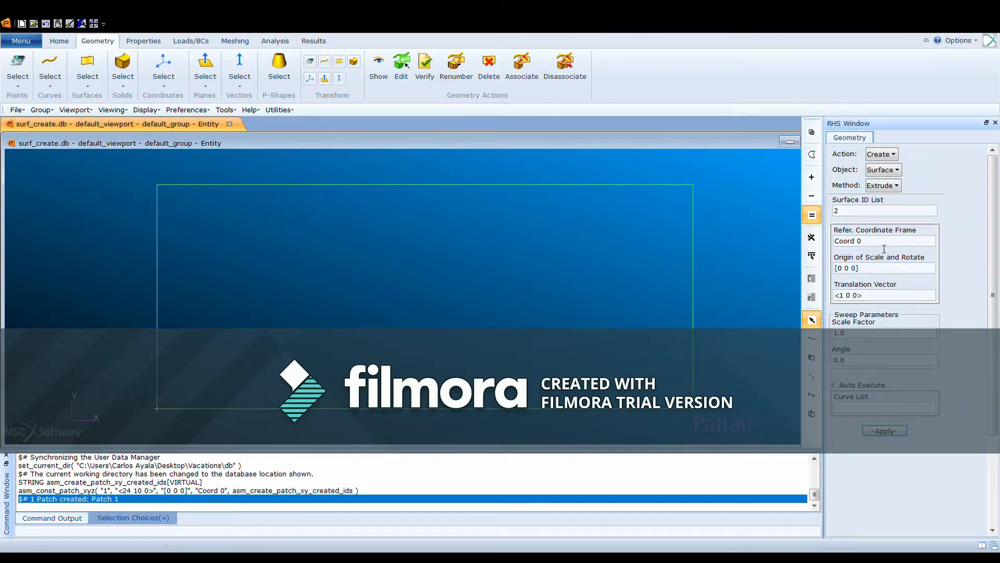
- Extrude the upper edge of surface 1 along translation vector <0 0 2>, with auto execute turned off
left_click(846, 296)
key("BackSpace")
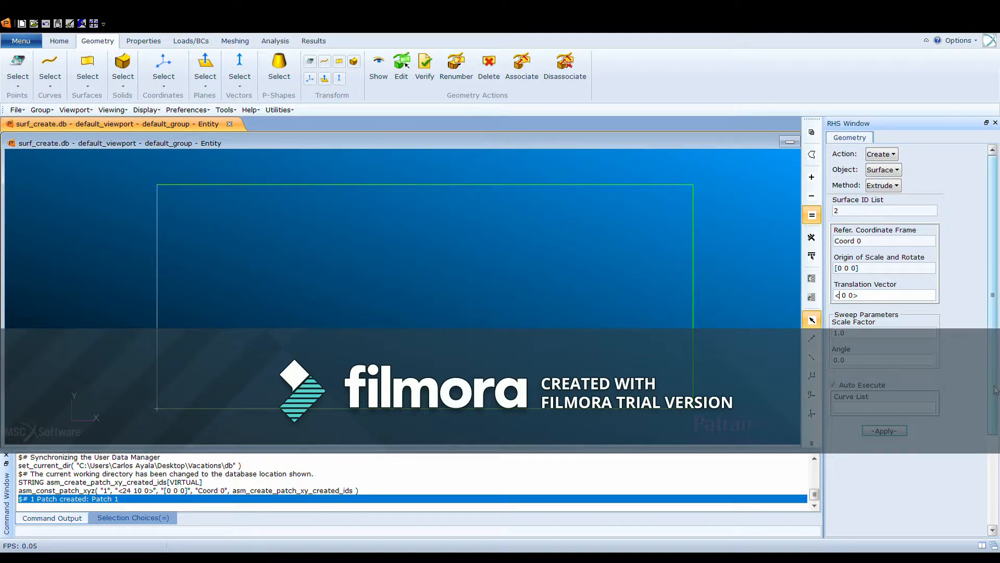
type("0")
key("Delete")
type("2")
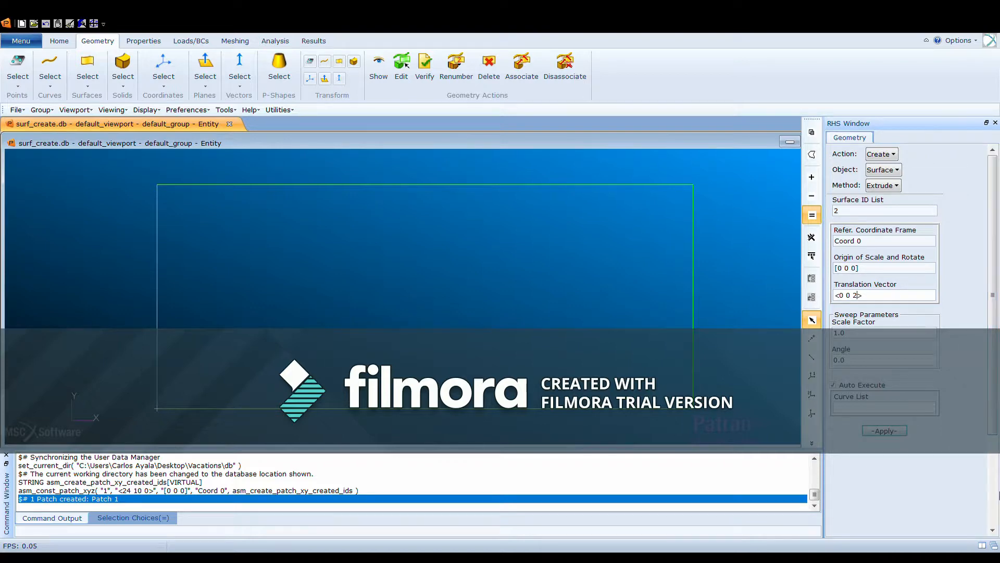
left_click(833, 386)
left_click(895, 409)
left_click(514, 182)
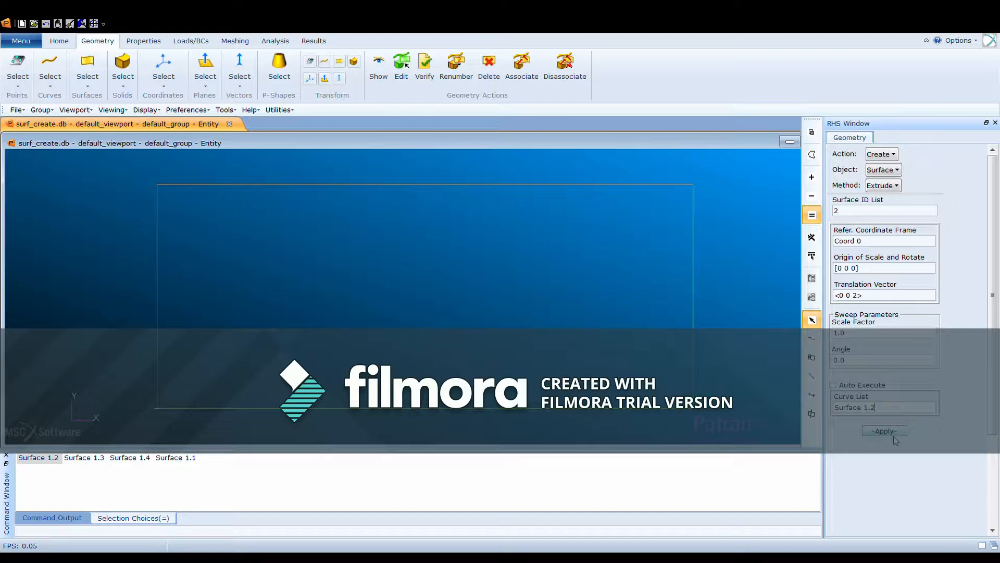
left_click(894, 432)
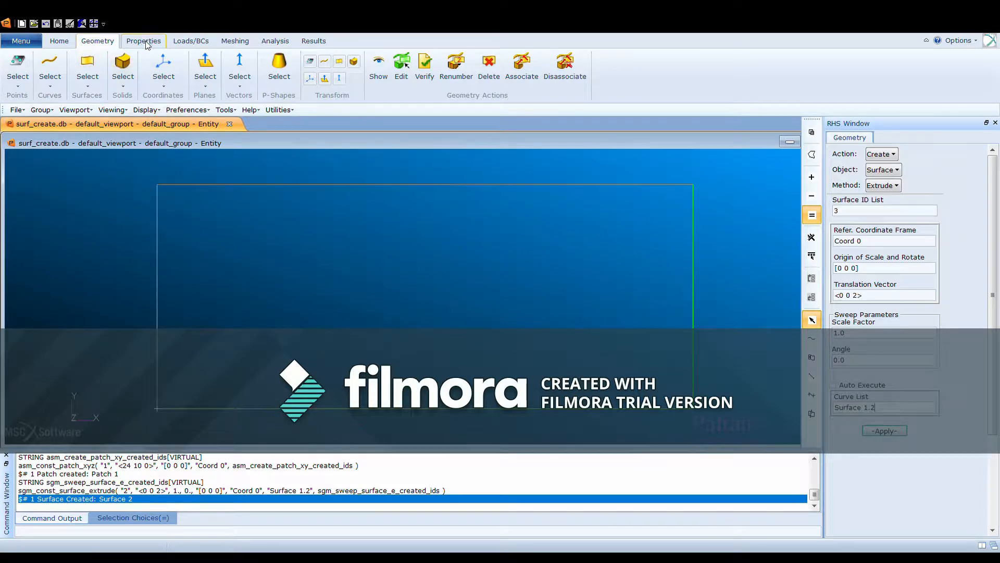
- Show the model in a 3D view and extrude the same upper edge along translation vector <0 0 -2>
left_click(71, 45)
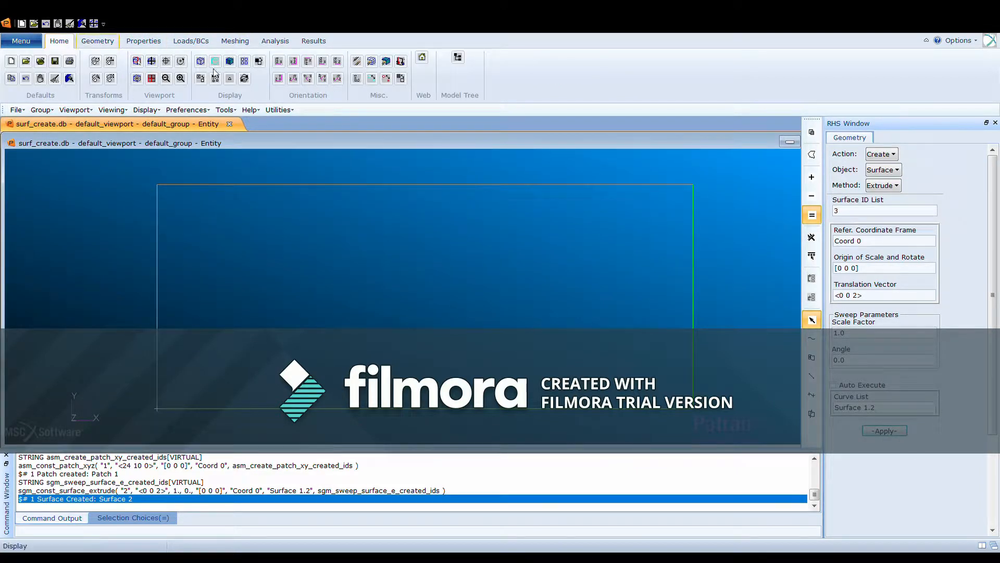
left_click(296, 76)
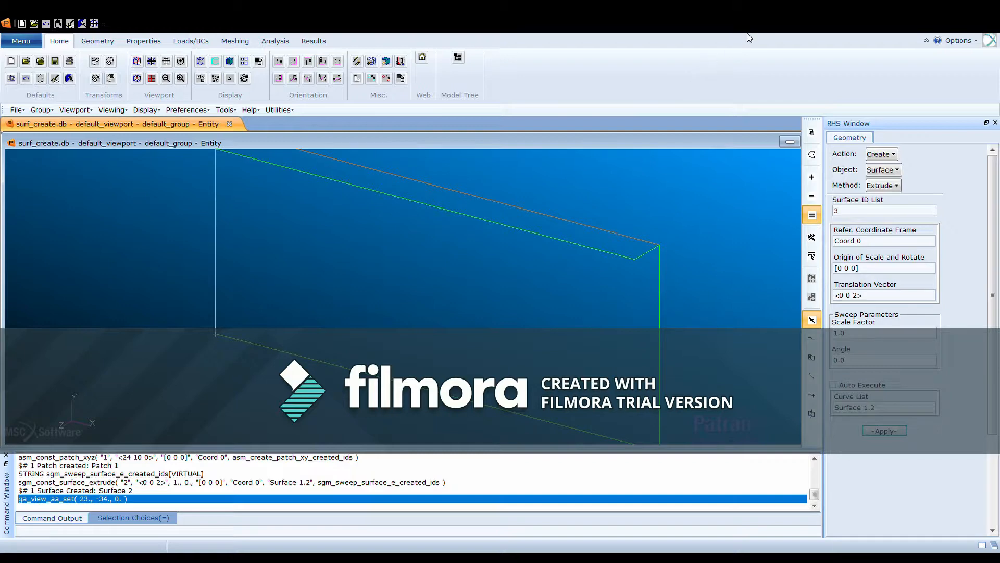
scroll(457, 317, "down", 3)
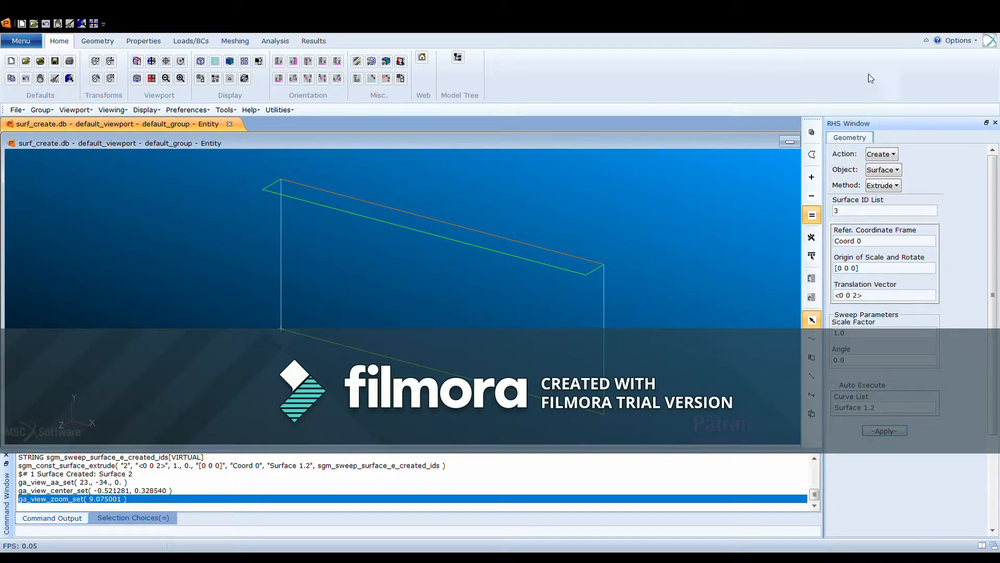
left_click(858, 298)
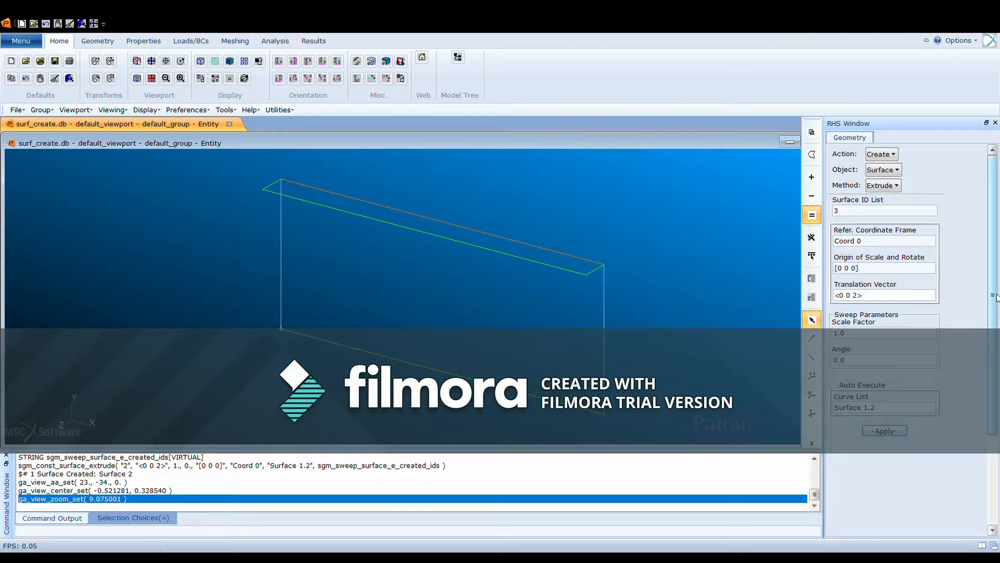
type("-")
left_click(892, 431)
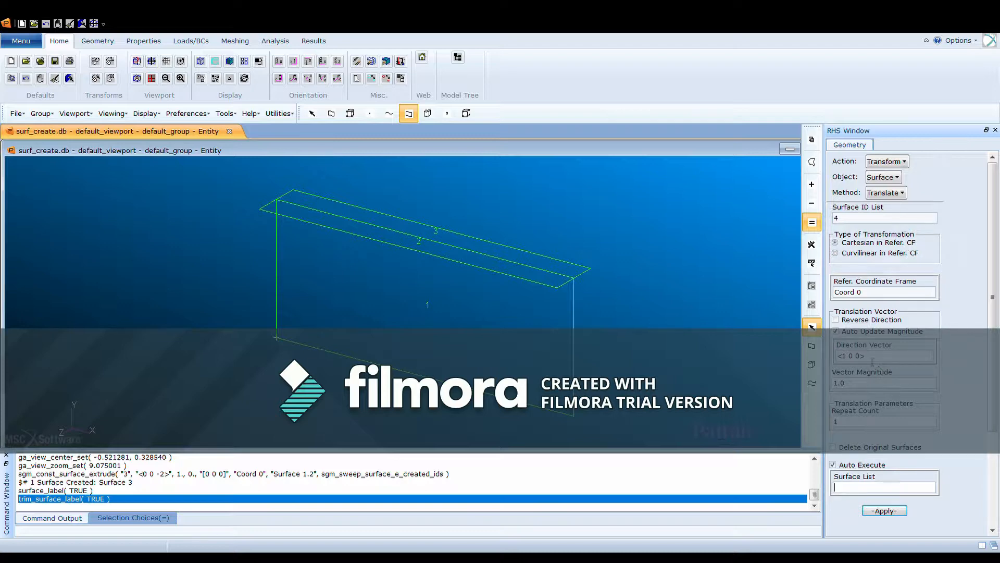
- Translate a copy of surface 2 along direction vector <0 -10 0>, with auto execute turned off
left_click(847, 356)
type("0")
scroll(912, 334, "down", 1)
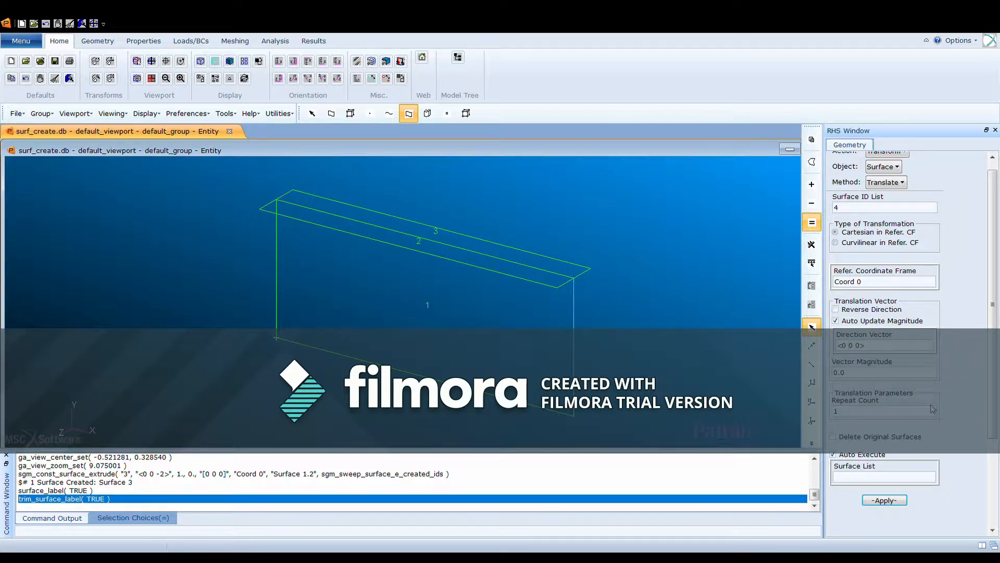
type("-1")
left_click(854, 452)
scroll(863, 472, "up", 1)
left_click(865, 479)
left_click(492, 264)
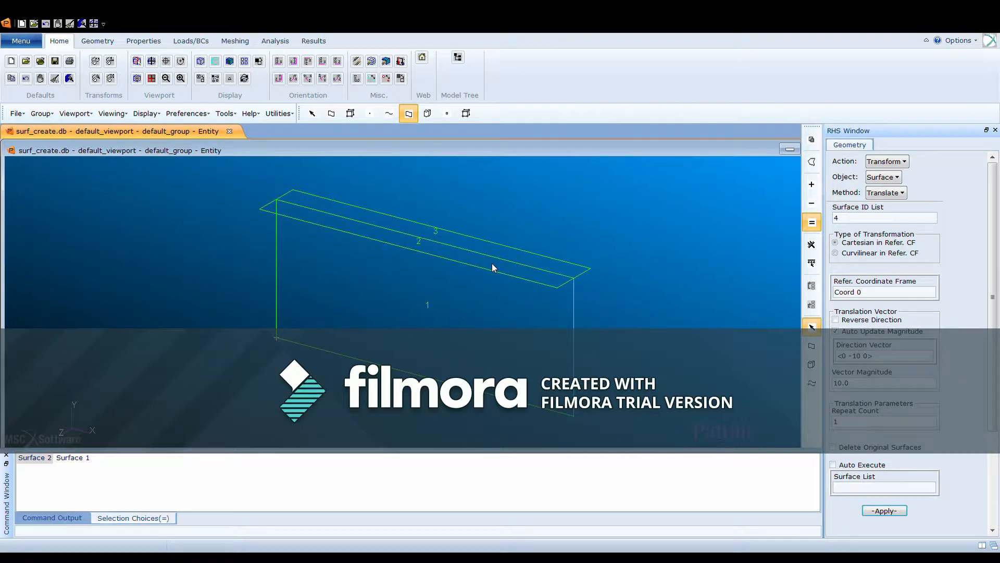
left_click(521, 254)
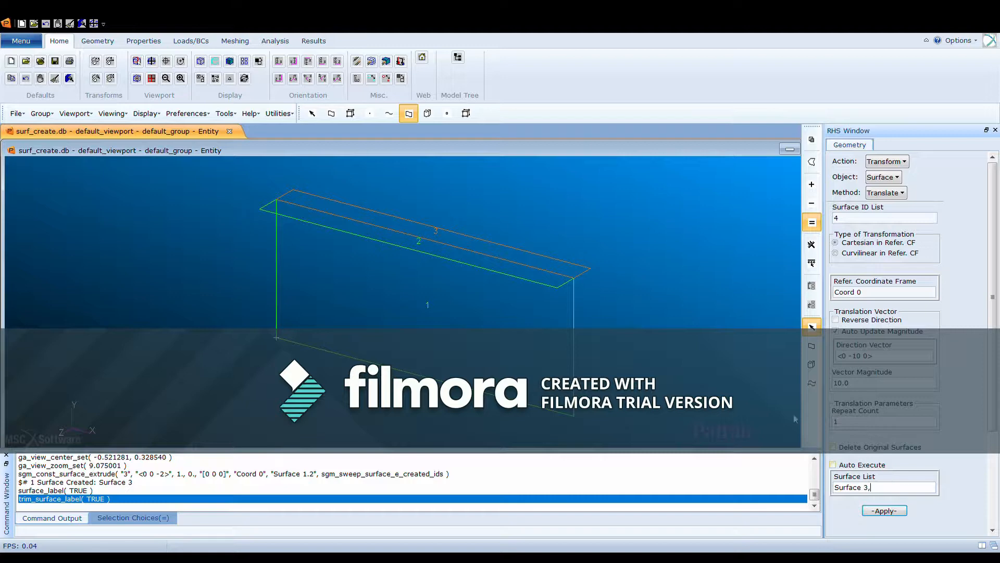
left_click(480, 264)
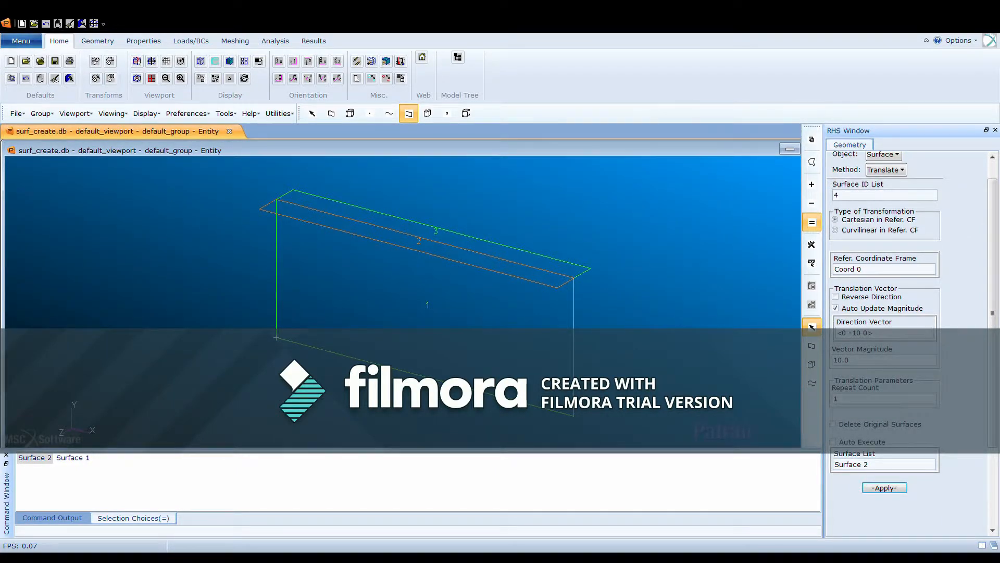
left_click(884, 489)
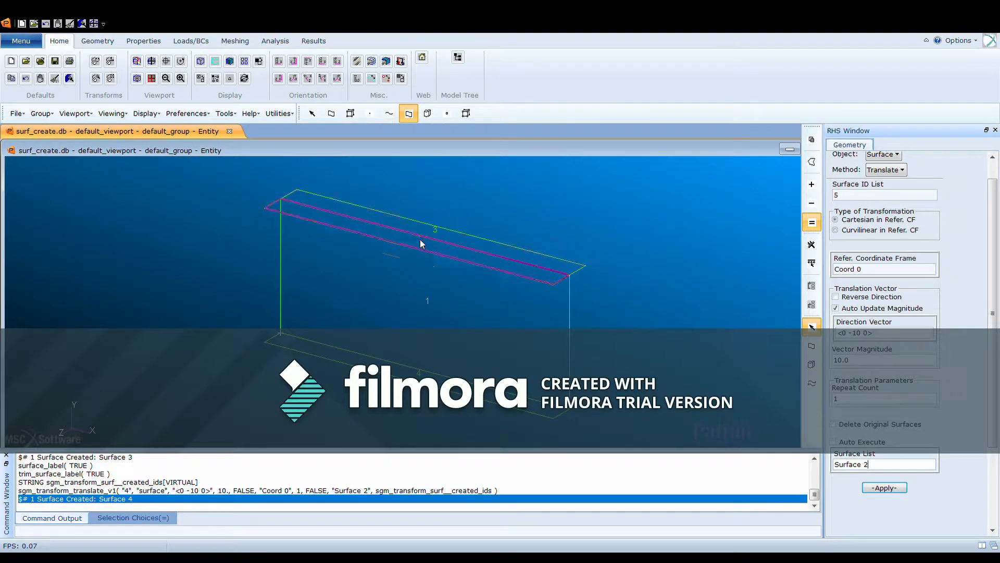
- Translate a copy of surface 3 along the same <0 -10 0> vector
left_click(892, 471)
key("BackSpace")
type("3")
left_click(879, 490)
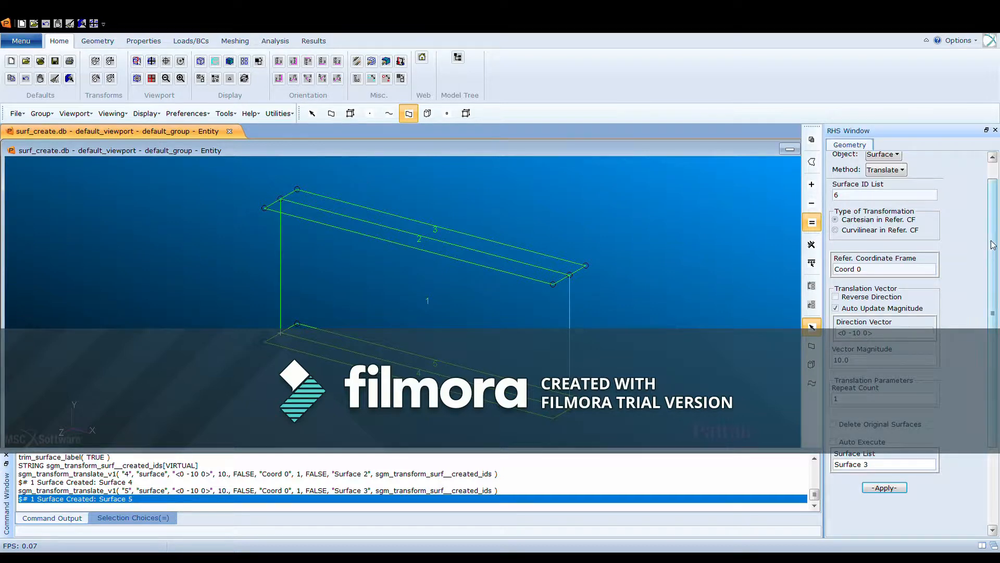
- Set the direction vector of the surface translation to <24 0 0>
left_click(992, 156)
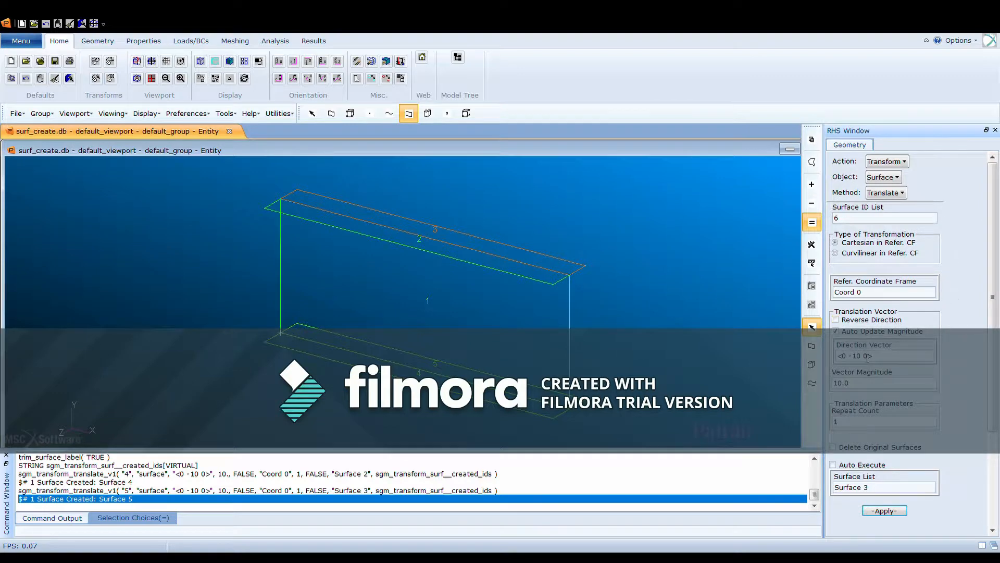
left_click(866, 356)
key("BackSpace")
key("BackSpace")
key("BackSpace")
type("0")
key("Left")
key("Left")
key("Left")
type("24")
- Replace the surface list with all five surfaces of the beam and translate copies of them
left_click(881, 489)
triple_click(882, 490)
key("Delete")
left_click_drag(209, 164, 653, 457)
left_click(892, 512)
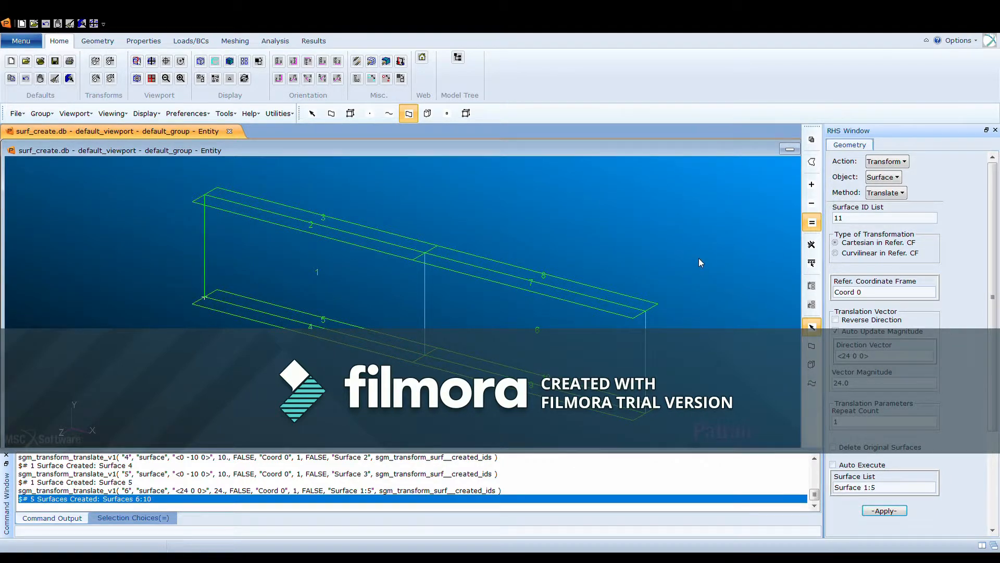
- Switch the geometry operation to creating points with the Extract method, using a single point on a surface
left_click(898, 162)
left_click(916, 179)
left_click(896, 178)
left_click(900, 201)
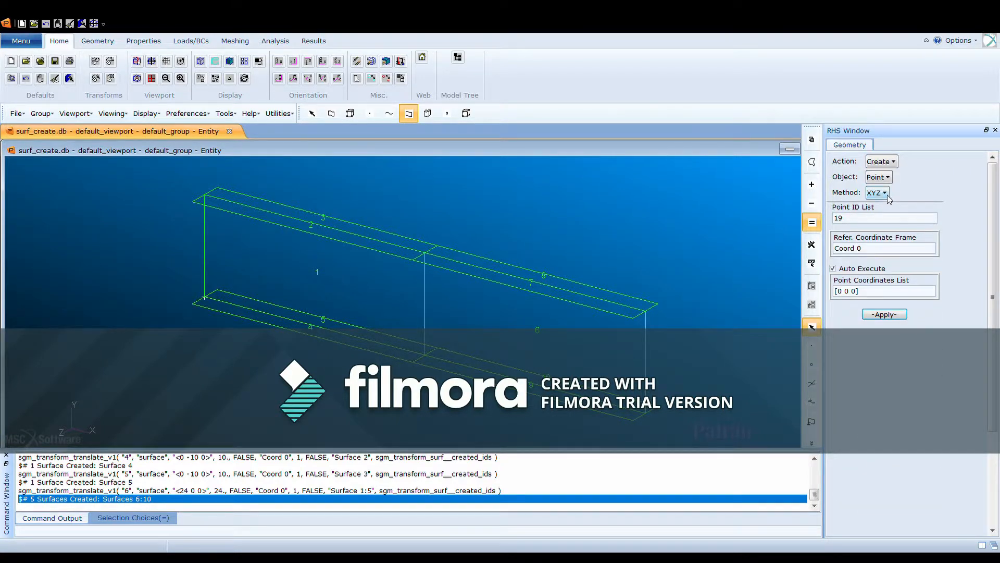
left_click(910, 230)
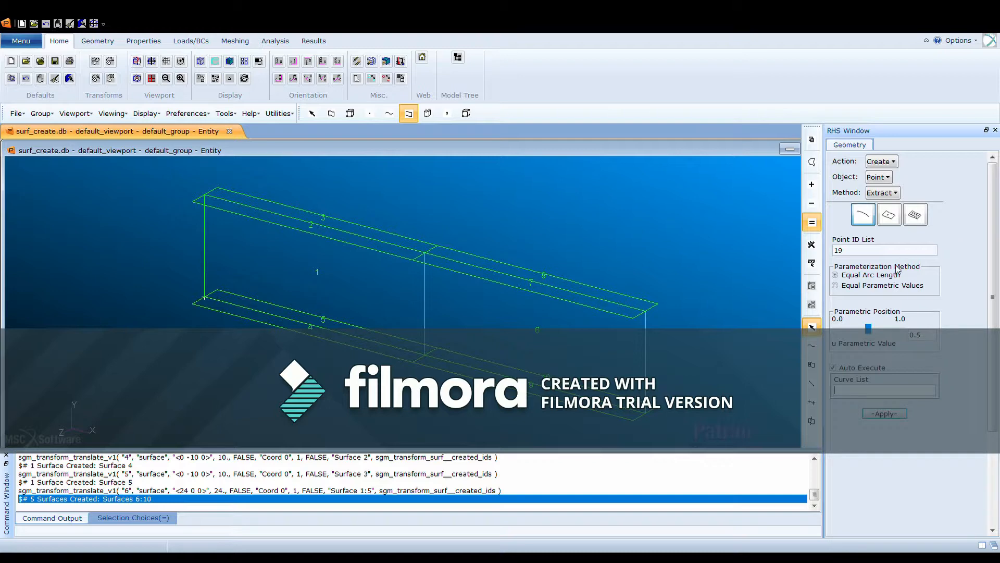
left_click(889, 216)
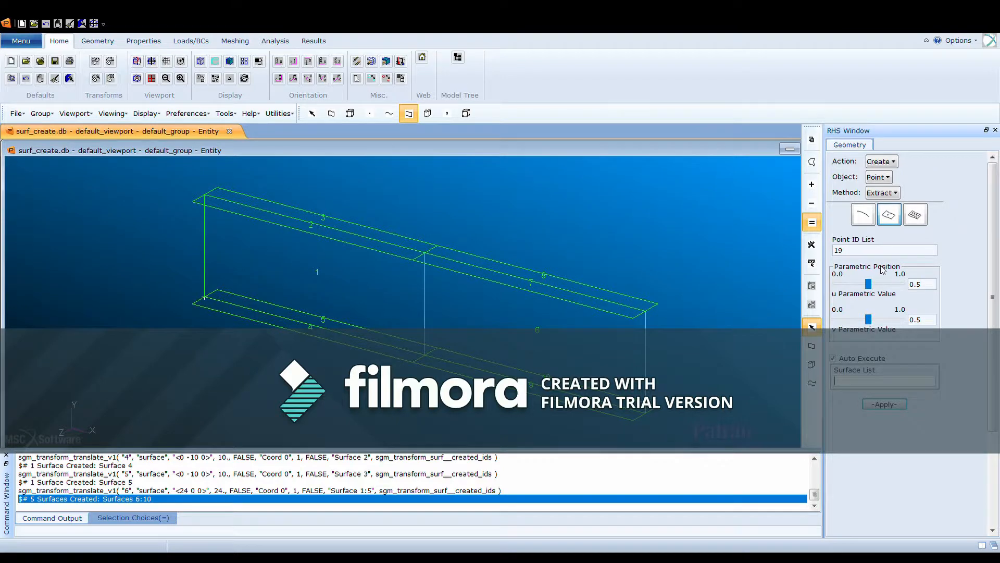
- Extract a point from surface 1 at u 0.25 and v 0.5, with auto execute turned off
left_click(928, 293)
key("BackSpace")
type("25")
key("Tab")
left_click(852, 361)
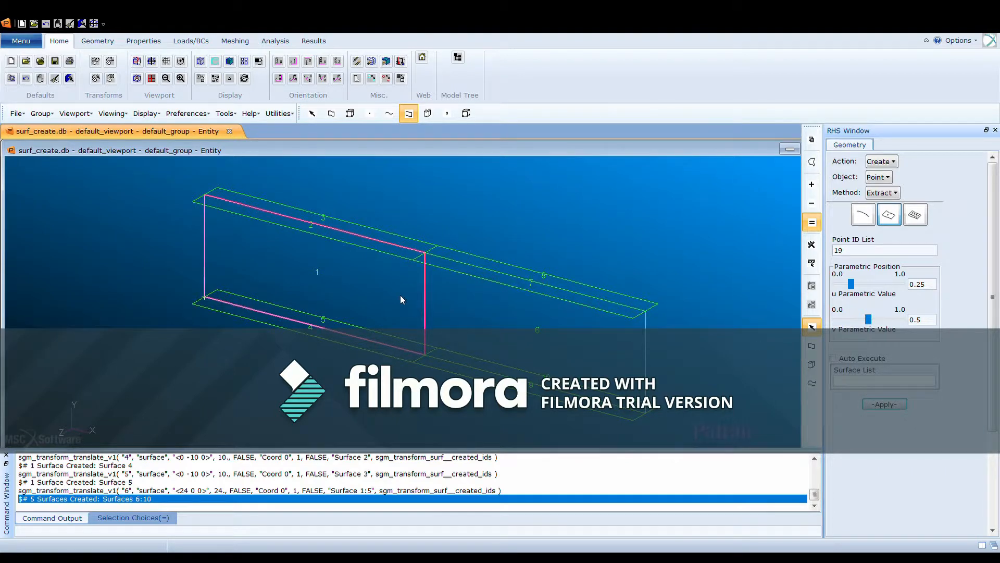
left_click(345, 281)
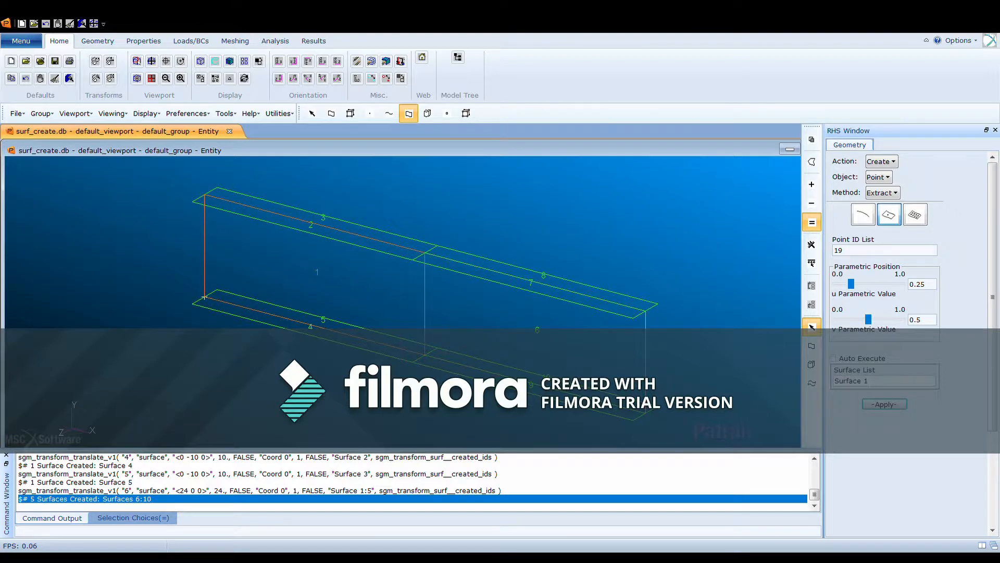
left_click(897, 406)
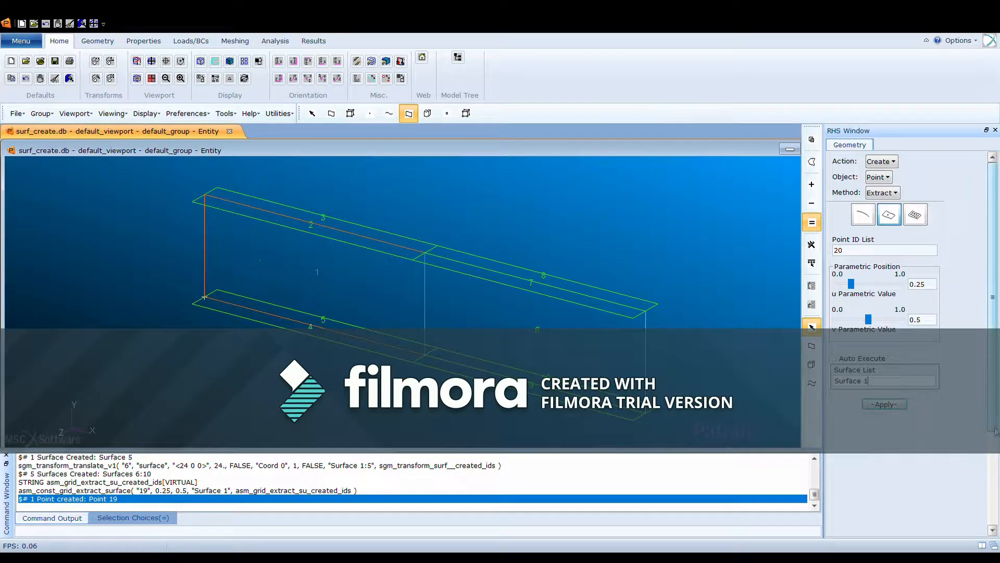
- Extract a second point from surface 1 at u 0.75 and v 0.5
left_click(868, 381)
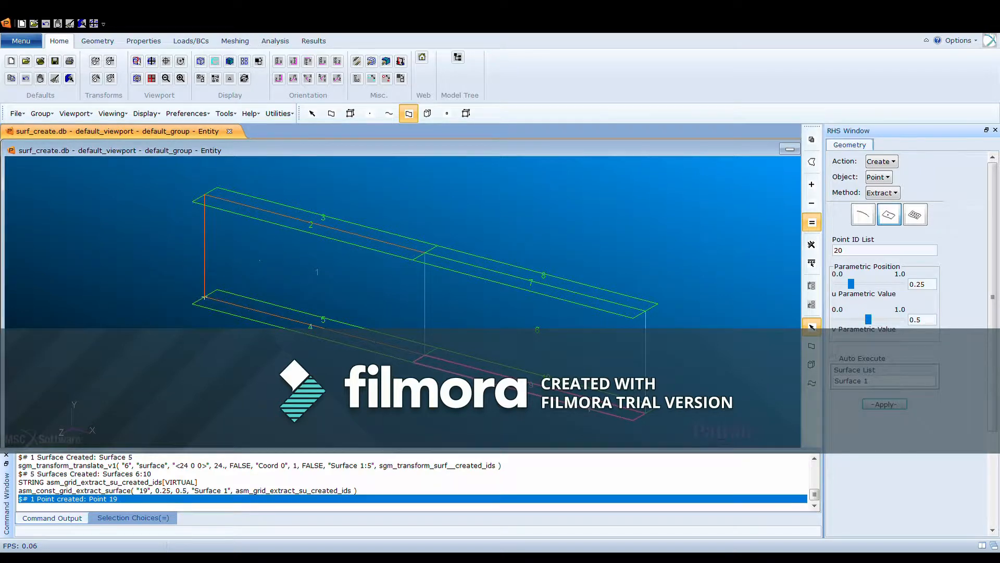
left_click(921, 284)
left_click(885, 404)
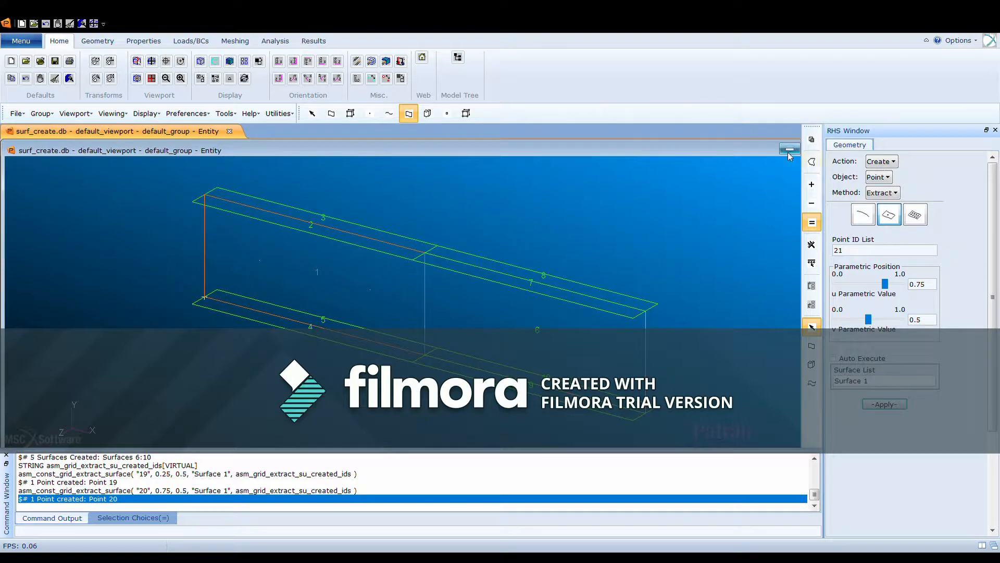
- Show the point labels and extract a point from surface 6 at u 0.25 and v 0.5
left_click(369, 113)
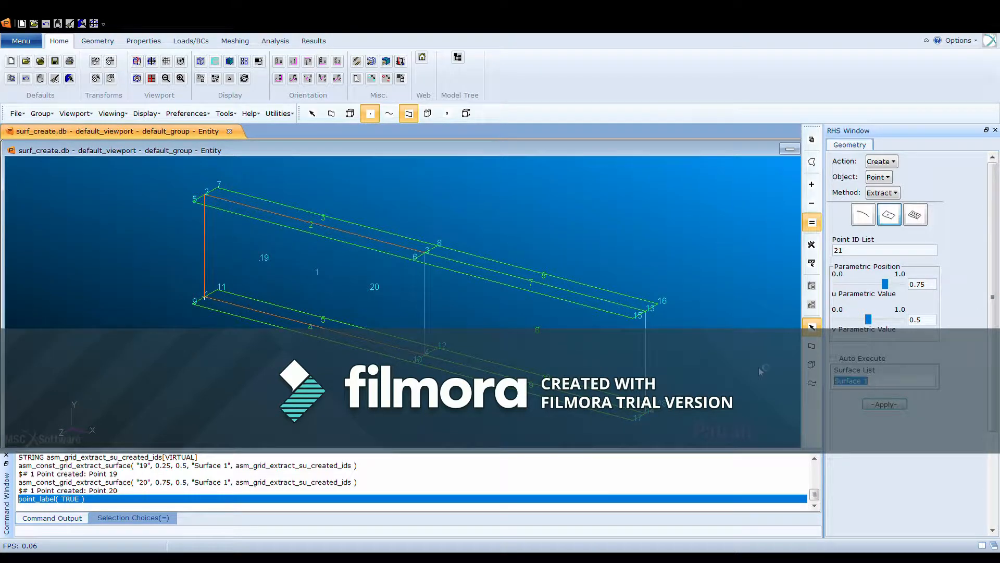
left_click(559, 352)
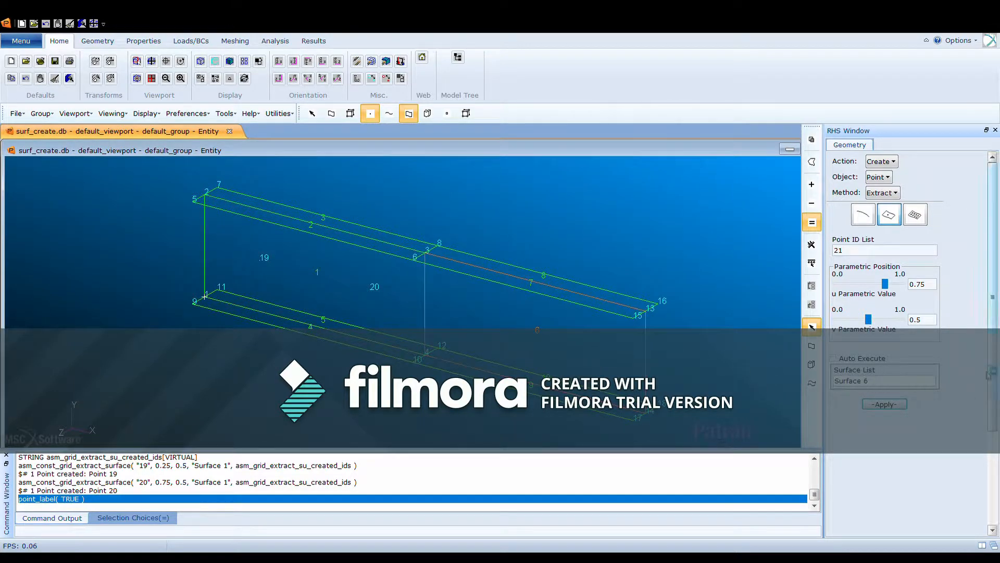
left_click(931, 284)
key("BackSpace")
key("BackSpace")
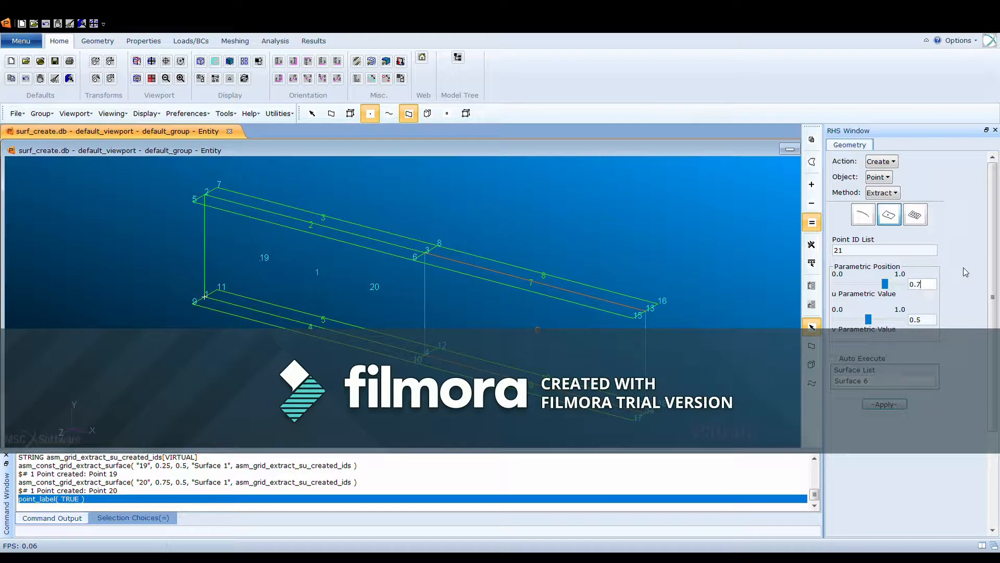
type("25")
left_click(894, 404)
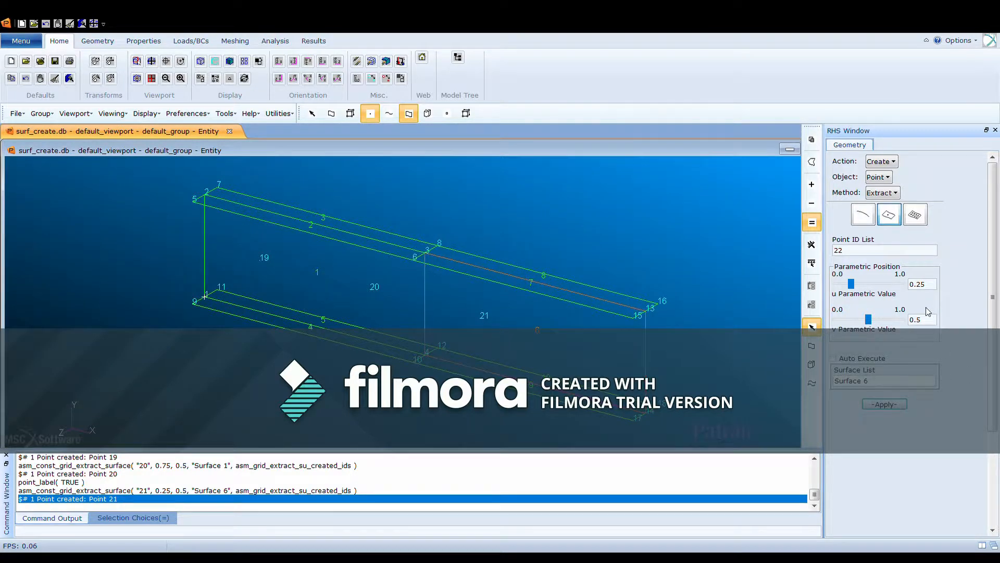
- Extract a second point from surface 6 at u 0.75 and v 0.5, then toggle the point labels off and on
left_click(932, 285)
key("BackSpace")
type("75")
key("Return")
left_click(887, 405)
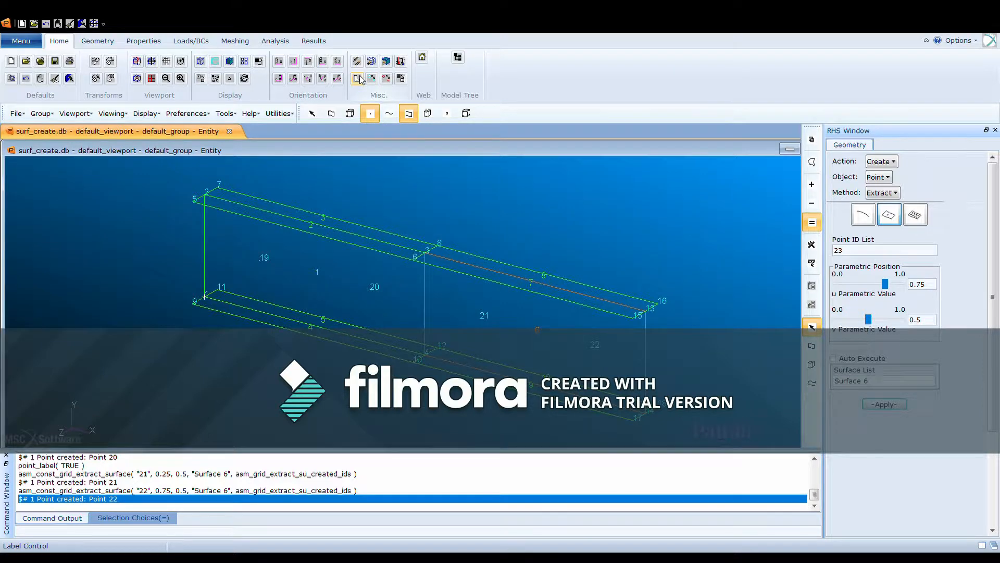
left_click(371, 114)
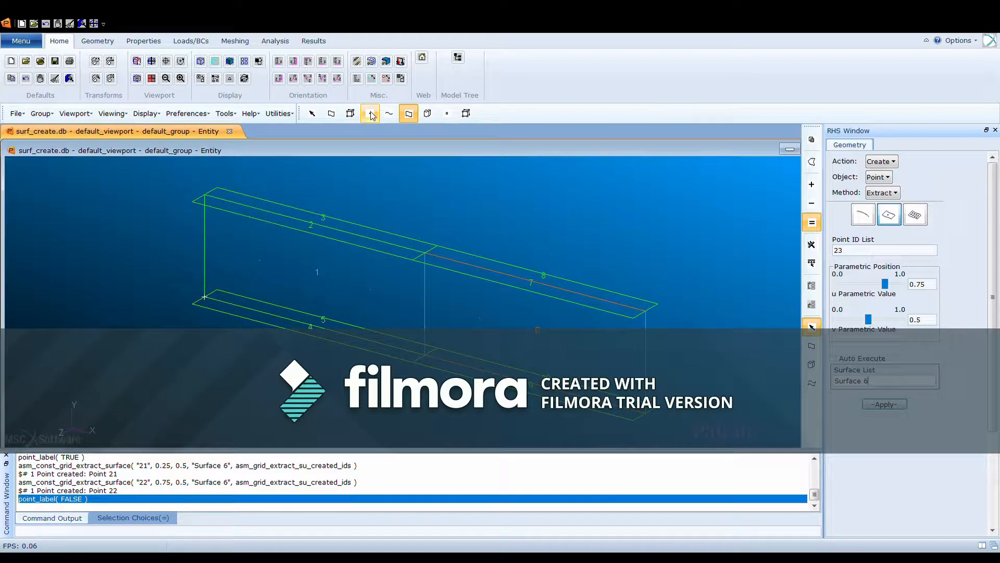
left_click(371, 114)
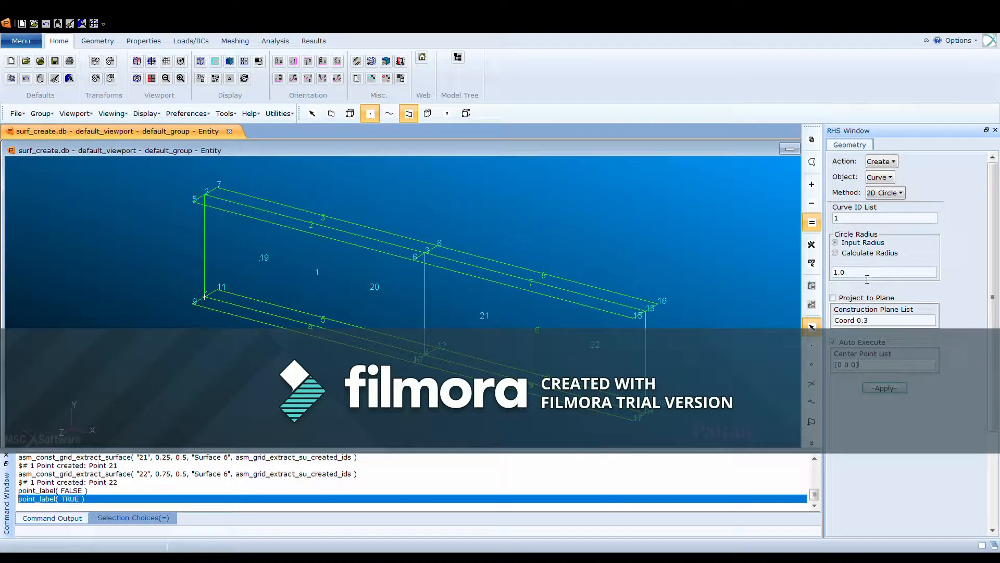
- Create 2D circles of radius 2.5 centred on points 19 and 20, with auto execute turned off
double_click(867, 276)
type("2.5")
left_click(869, 365)
key("BackSpace")
left_click(833, 342)
left_click(260, 260)
left_click(898, 389)
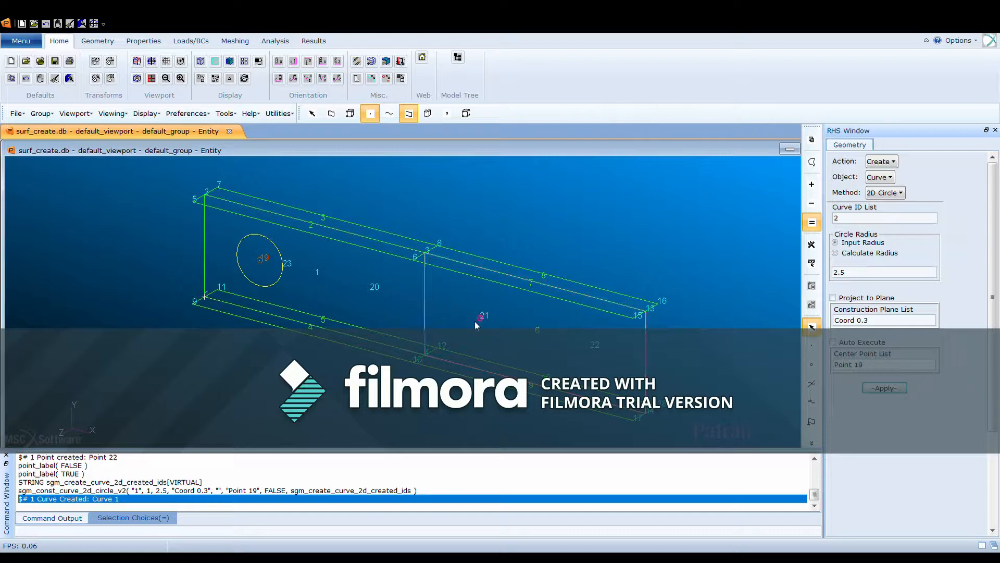
left_click(370, 288)
left_click(896, 389)
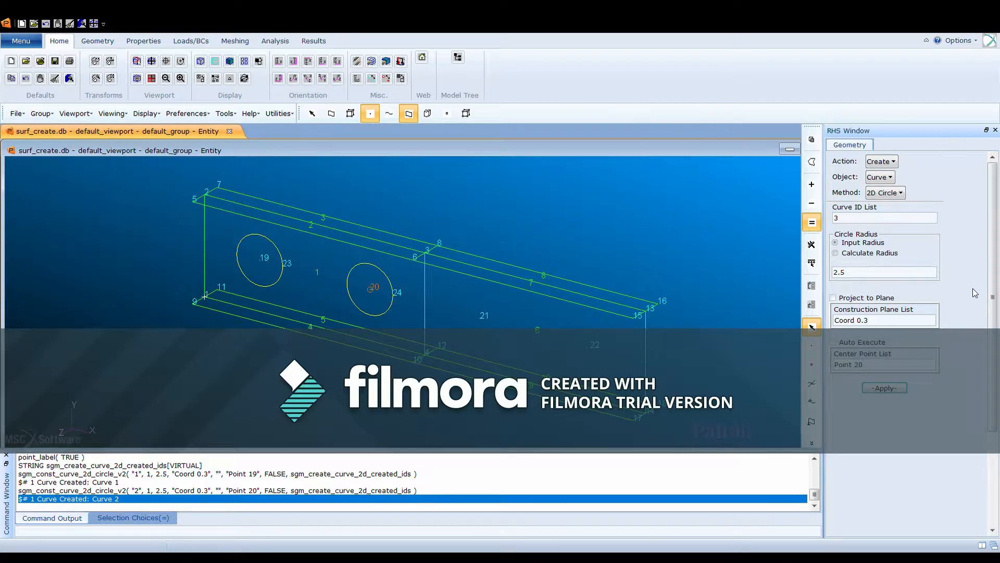
- Switch the geometry operation to editing surfaces with the Extend method, using the option that extends an edge by a length
left_click(880, 161)
left_click(917, 203)
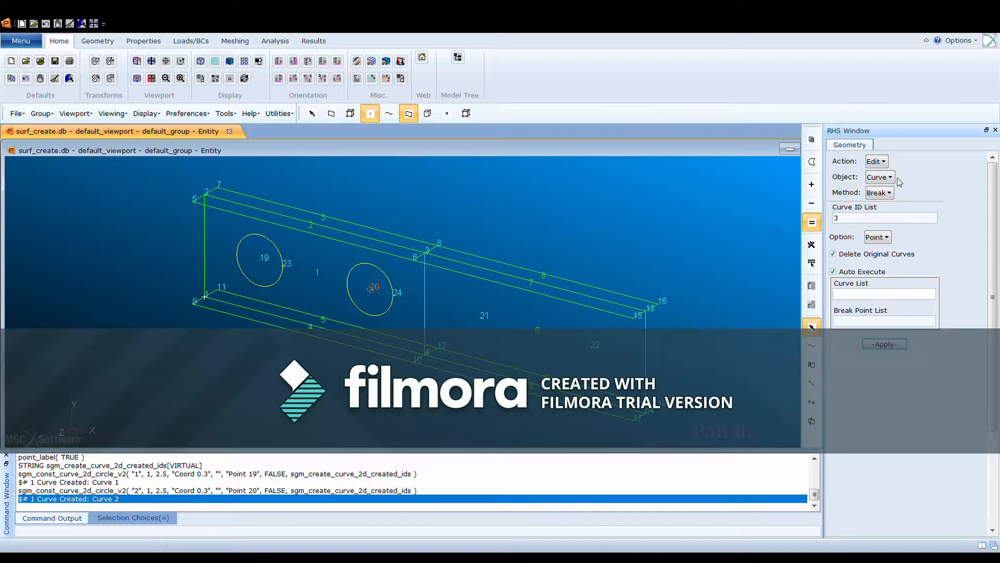
left_click(881, 180)
key("Down")
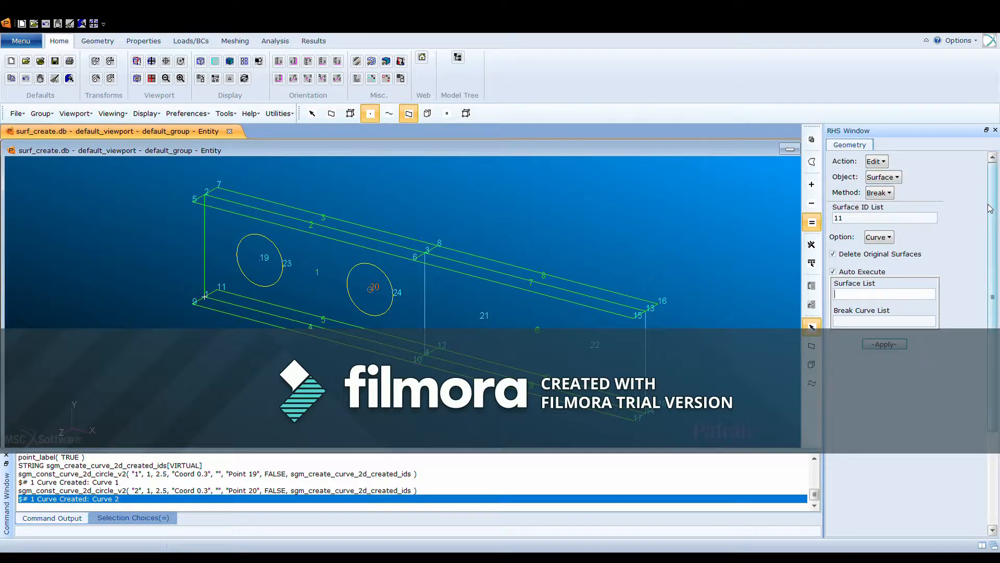
key("Tab")
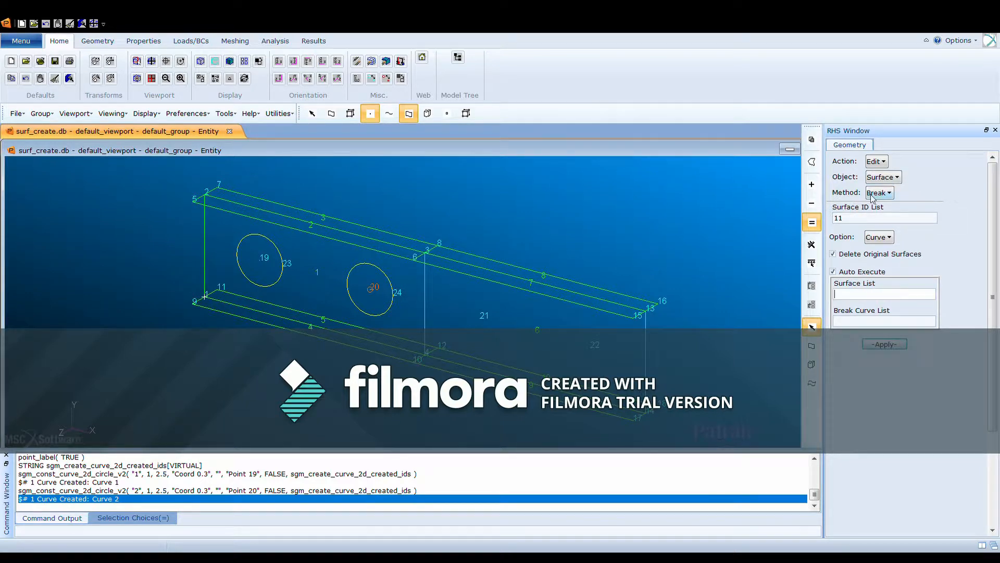
key("Down")
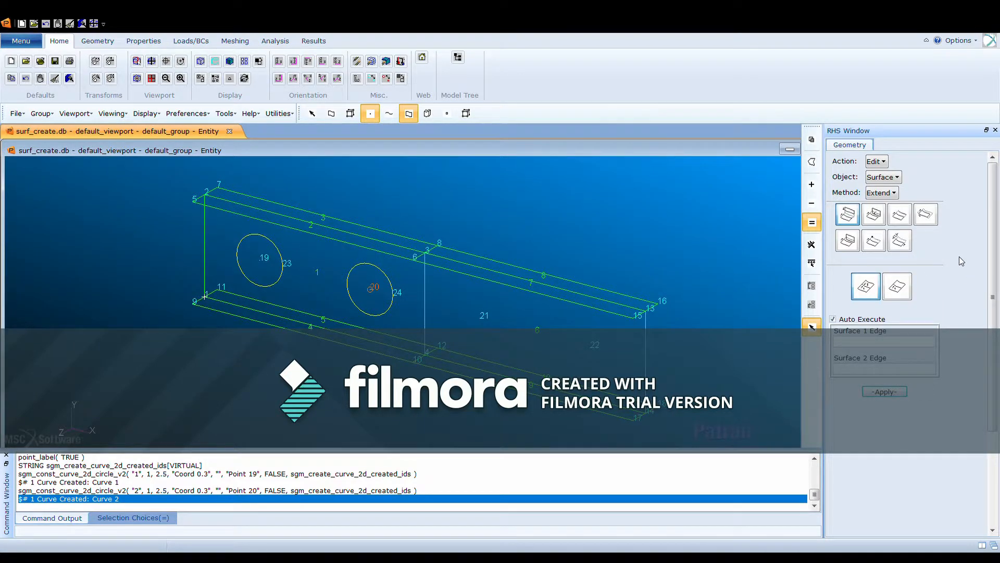
left_click(903, 239)
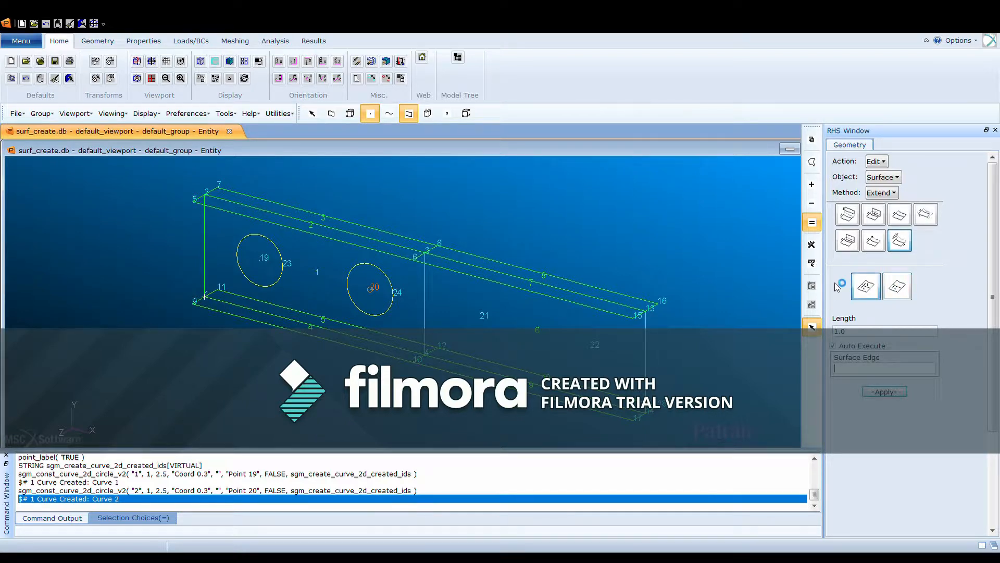
- Extend the free end edges of surfaces 1 to 5 by a length of 2, with auto execute turned off
left_click(865, 291)
left_click(911, 336)
type("2")
left_click(852, 347)
scroll(208, 221, "up", 2)
scroll(205, 185, "down", 2)
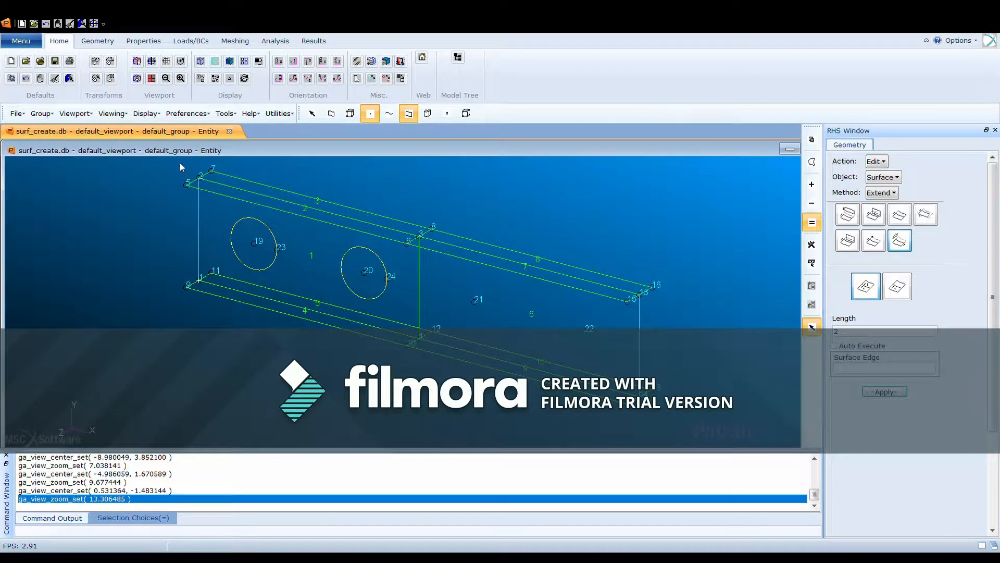
left_click_drag(181, 163, 237, 307)
left_click(891, 396)
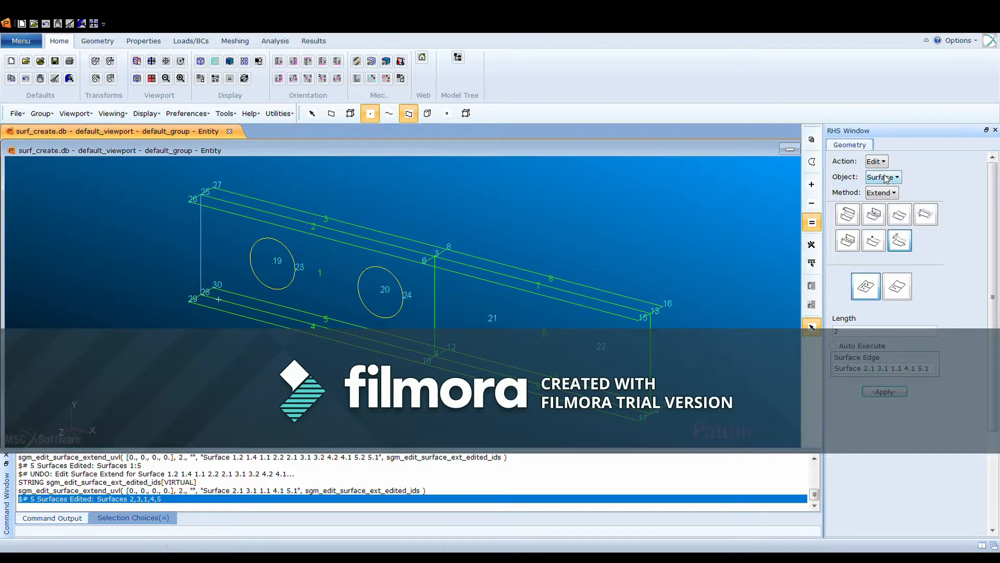
- Break surface 1 with circle curves 1 and 2, agreeing to delete the original surface
left_click(886, 193)
left_click(901, 207)
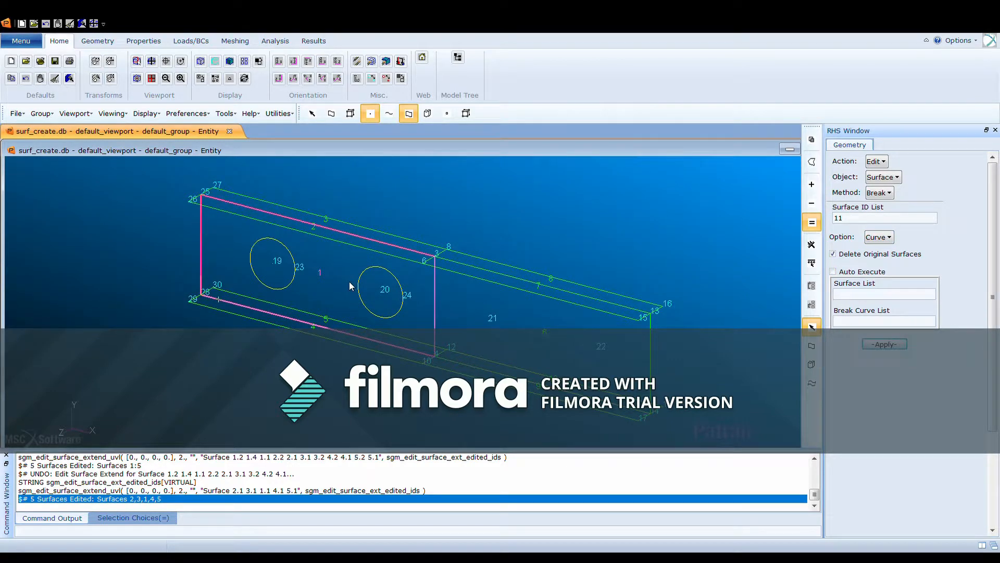
left_click(332, 268)
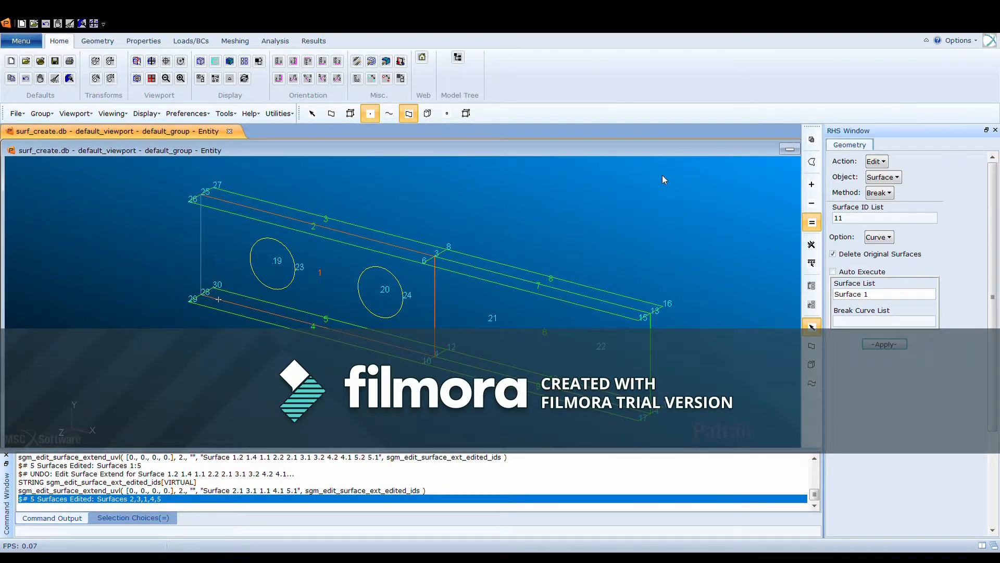
left_click(868, 321)
left_click(293, 258)
type("2")
left_click(885, 344)
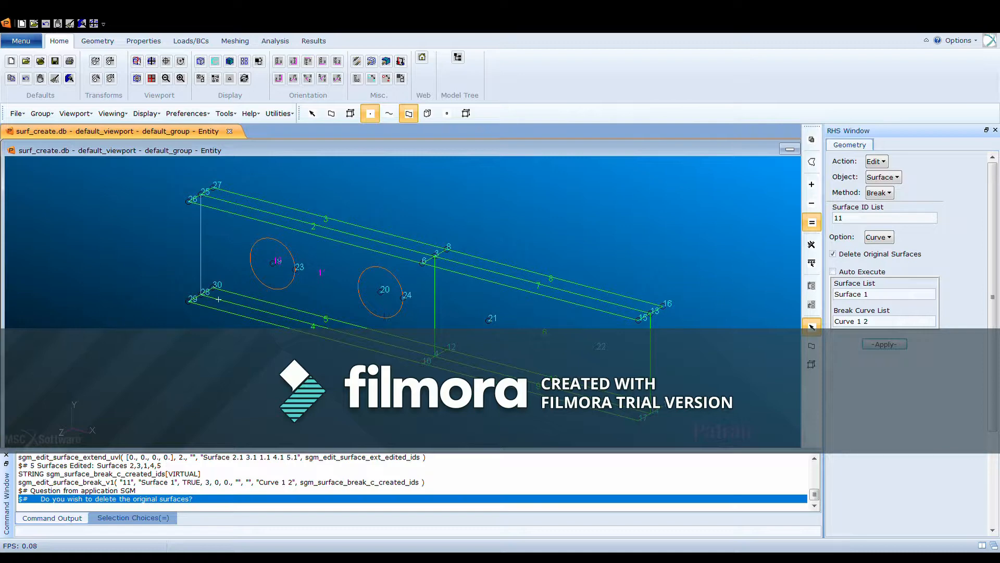
left_click(397, 340)
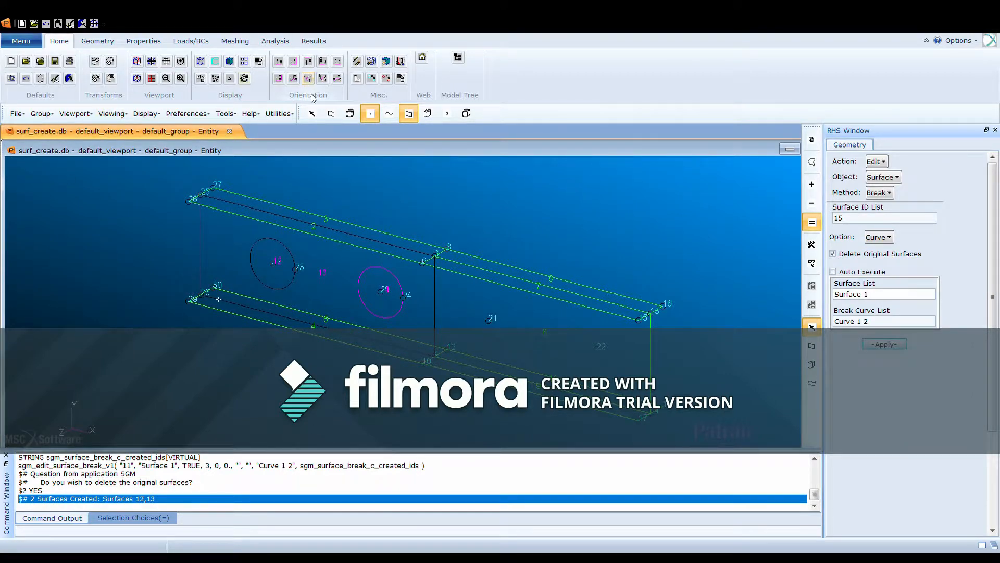
- Delete circular surfaces 12 and 14 with point labels hidden, and inspect the holes in smooth shading before returning to wireframe
left_click(371, 113)
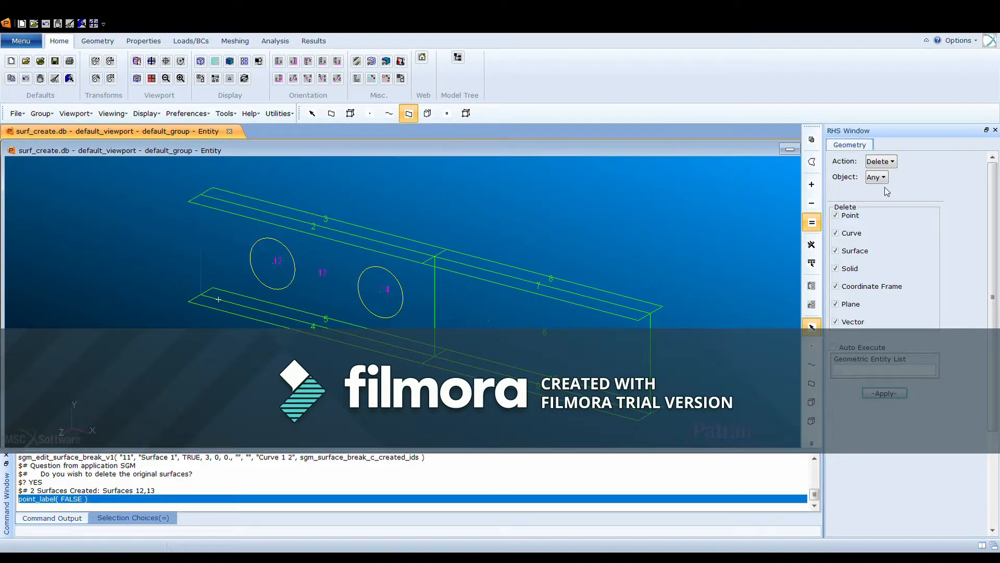
left_click(877, 180)
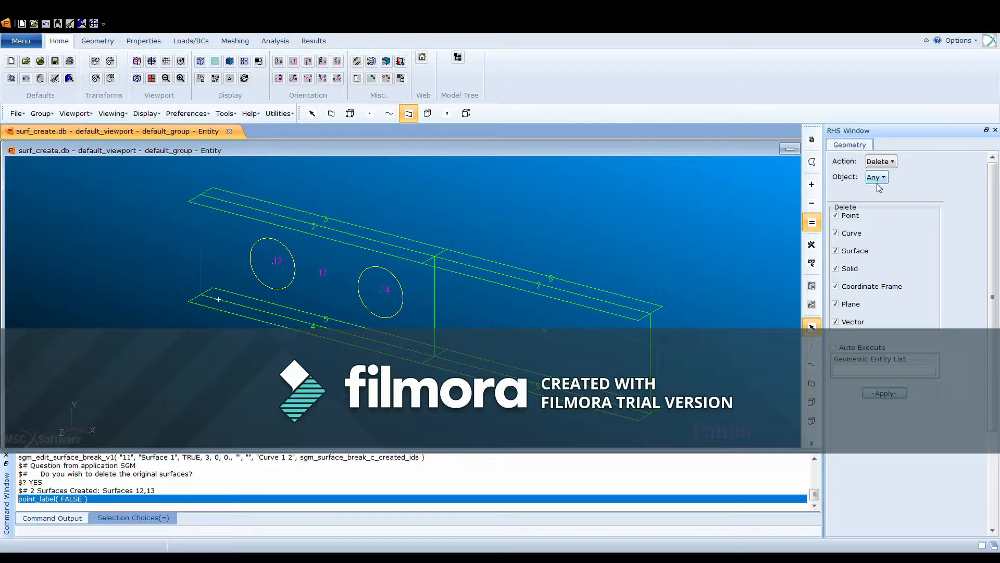
left_click(905, 231)
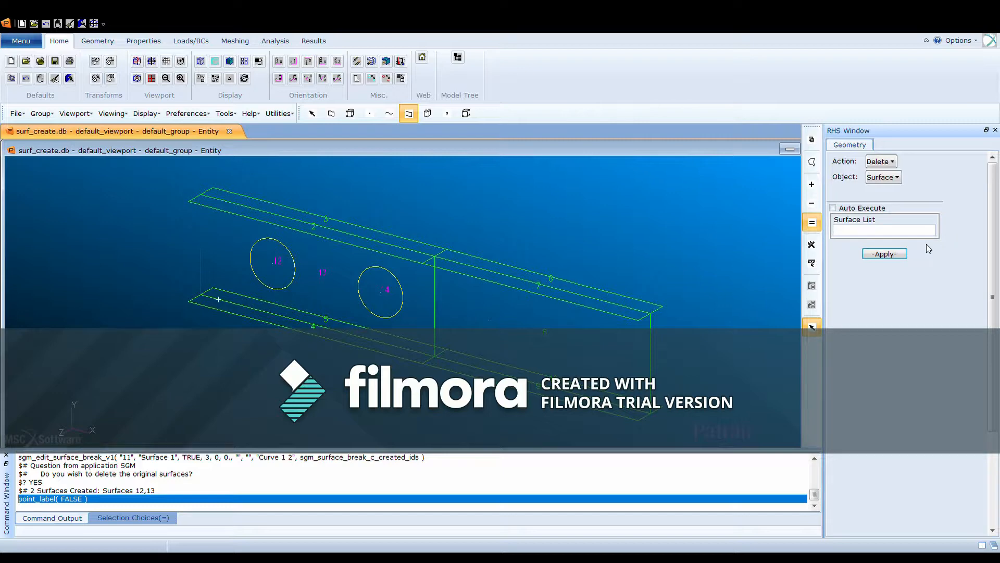
type("Surface 12 14")
left_click(885, 254)
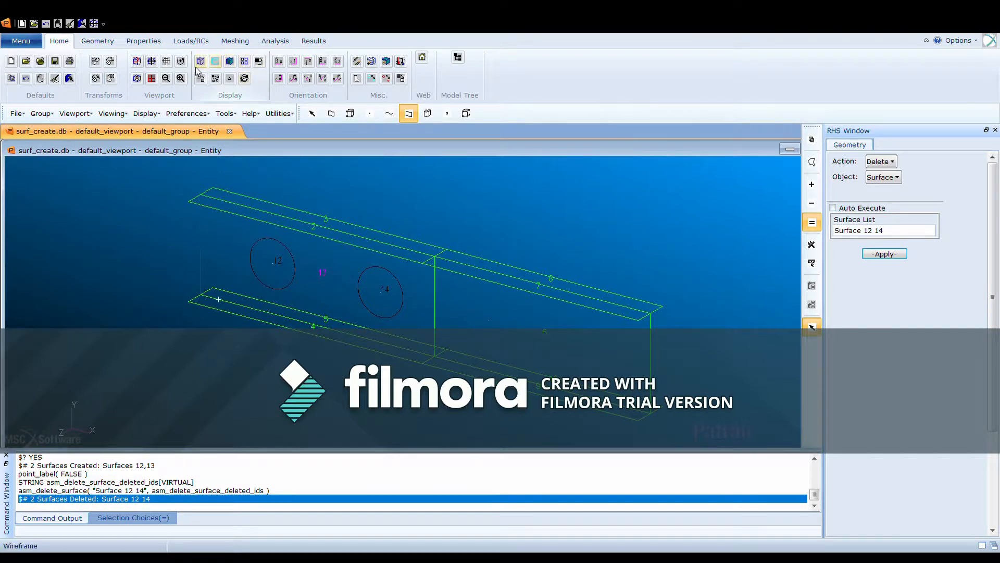
left_click(230, 63)
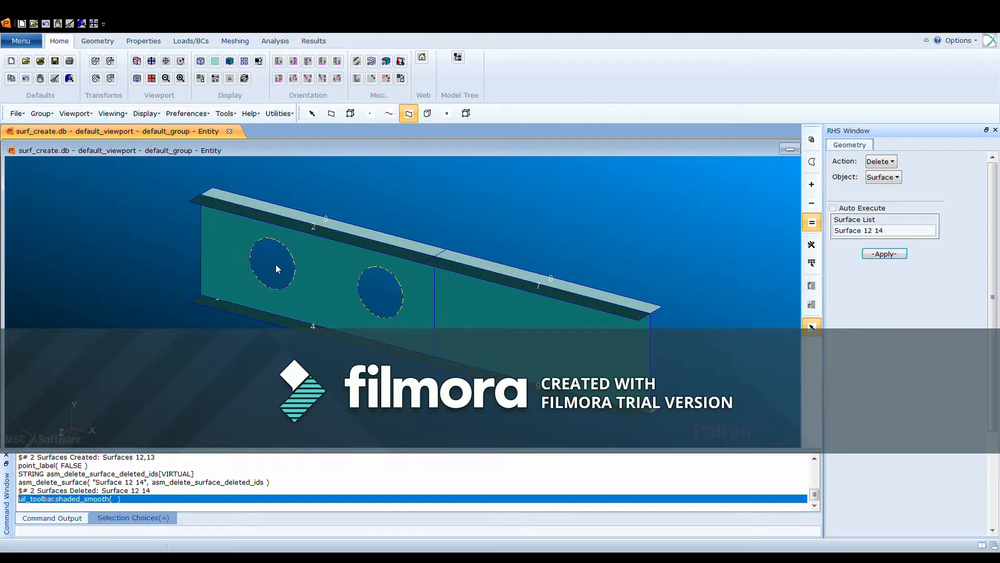
left_click(202, 62)
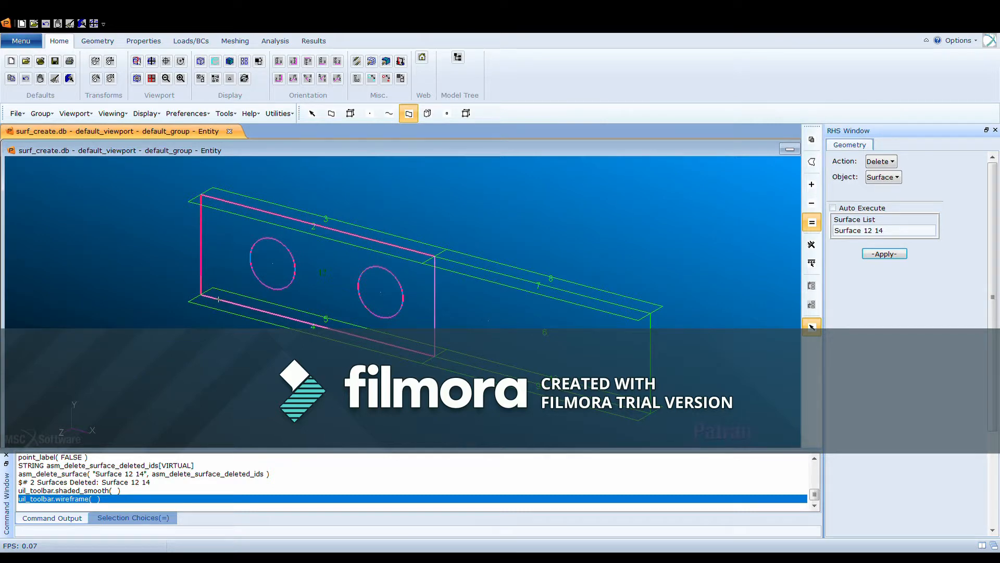
- Add holes of radius 2.5 to surface 6, centred on points 21 and 22, using the Add Hole edit method
left_click(892, 164)
left_click(917, 223)
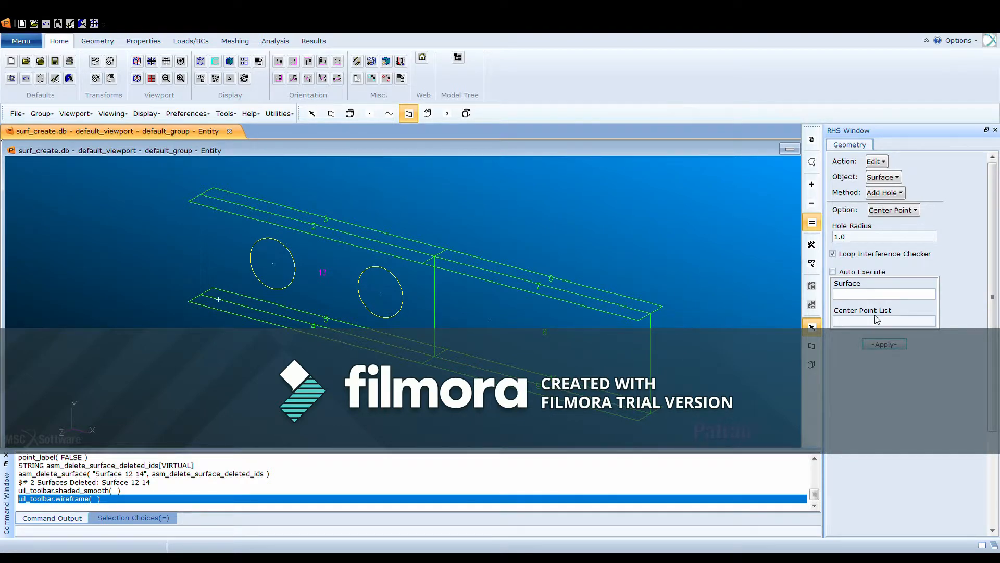
left_click_drag(872, 237, 637, 226)
type("2.5")
left_click(550, 354)
left_click(905, 327)
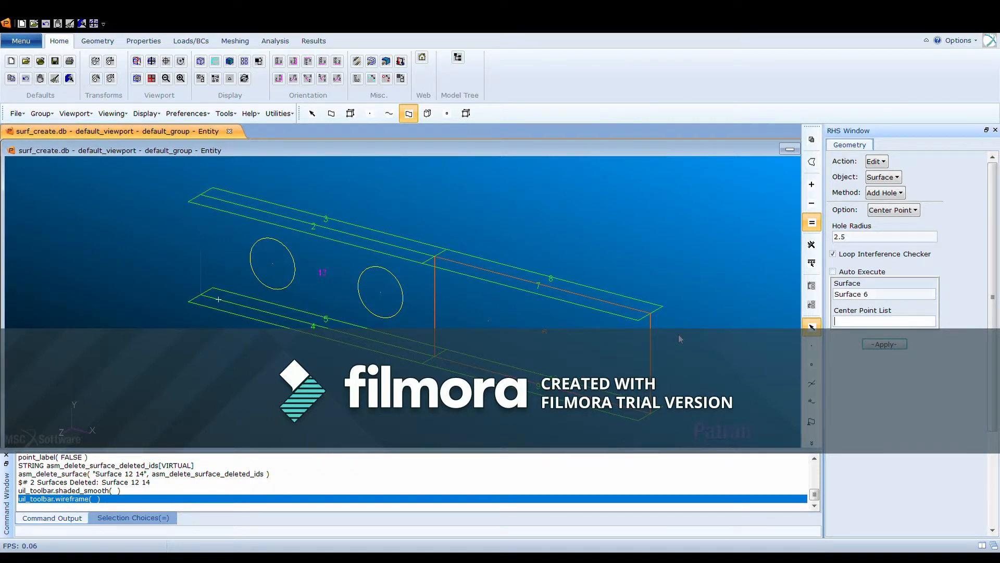
left_click(489, 321)
type("22")
left_click(873, 344)
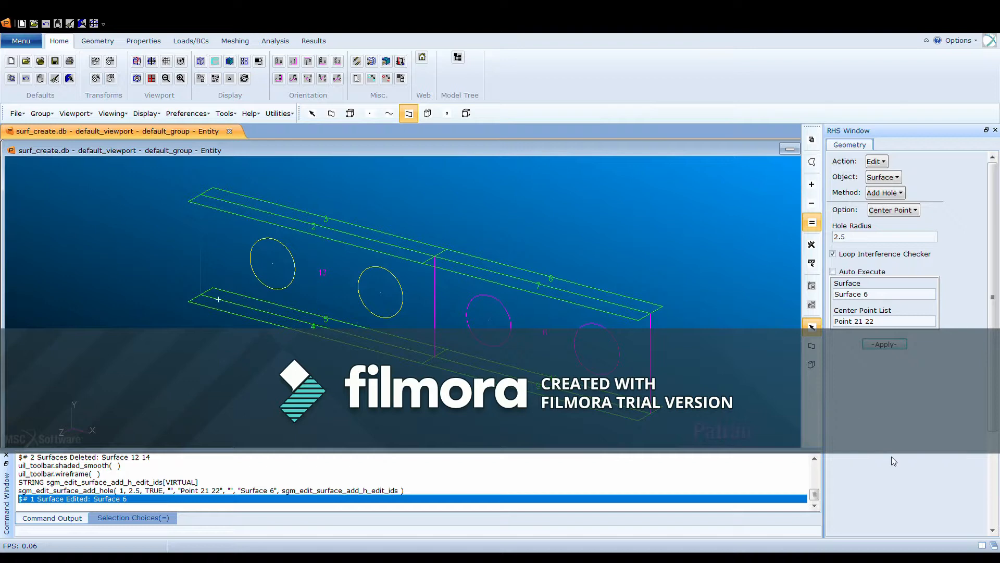
- Translate copies of surfaces 6:10 by <24 0 0> with a repeat count of 2
left_click(875, 162)
left_click(925, 236)
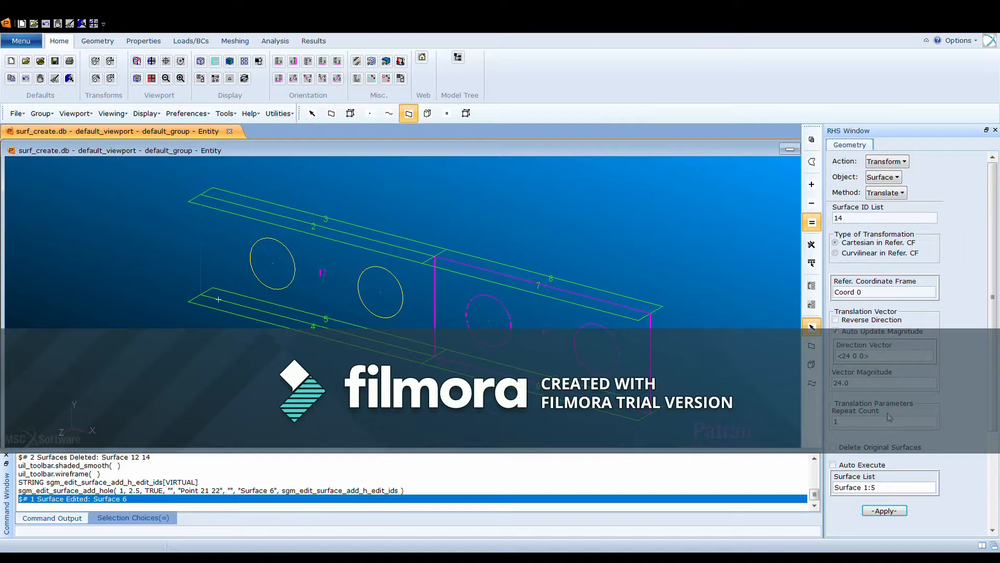
double_click(872, 421)
type("2")
left_click(845, 467)
double_click(868, 488)
type("6:10")
left_click(897, 512)
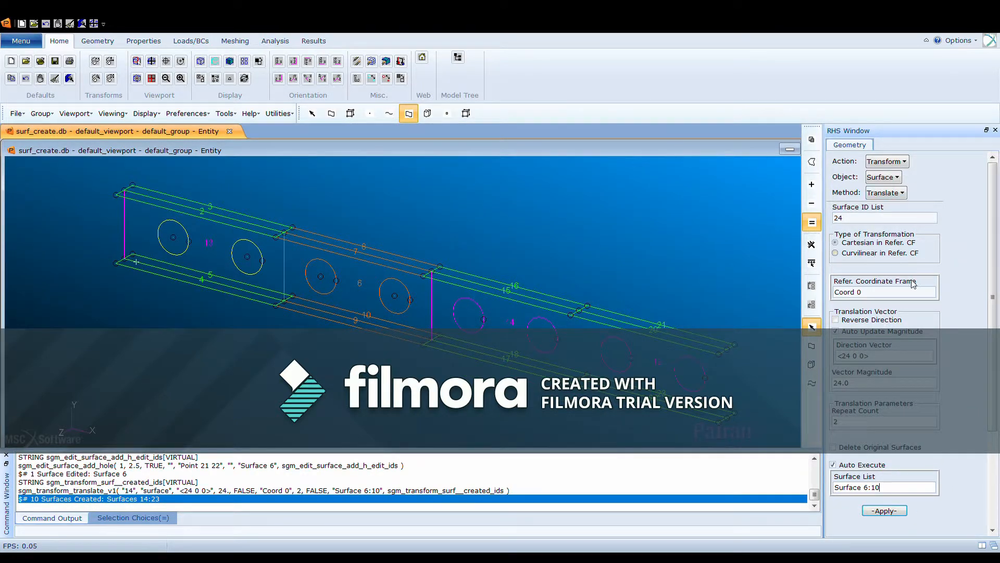
- Enlarge the displayed points and switch the translate transformation from surfaces to points
left_click(371, 78)
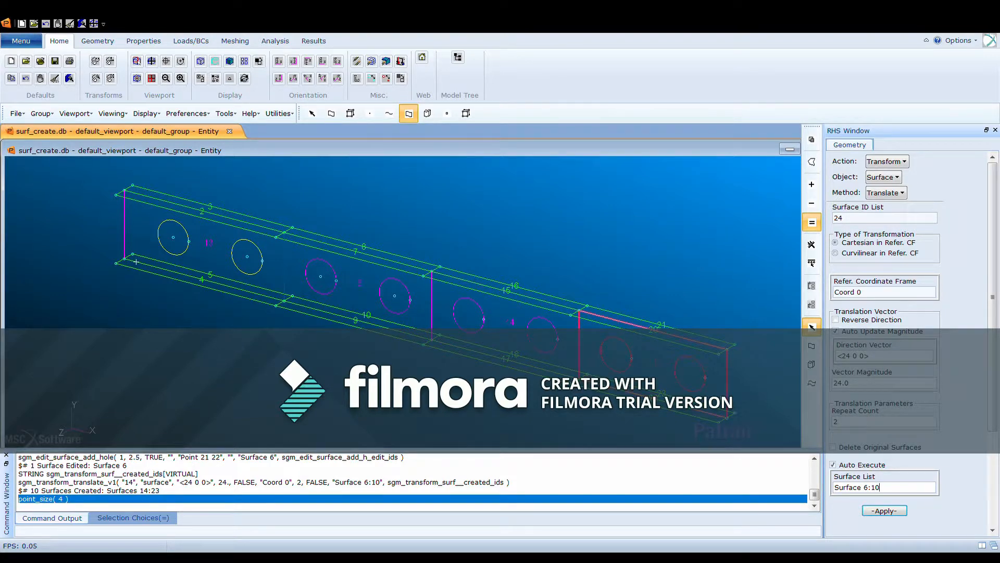
left_click(883, 177)
left_click(879, 194)
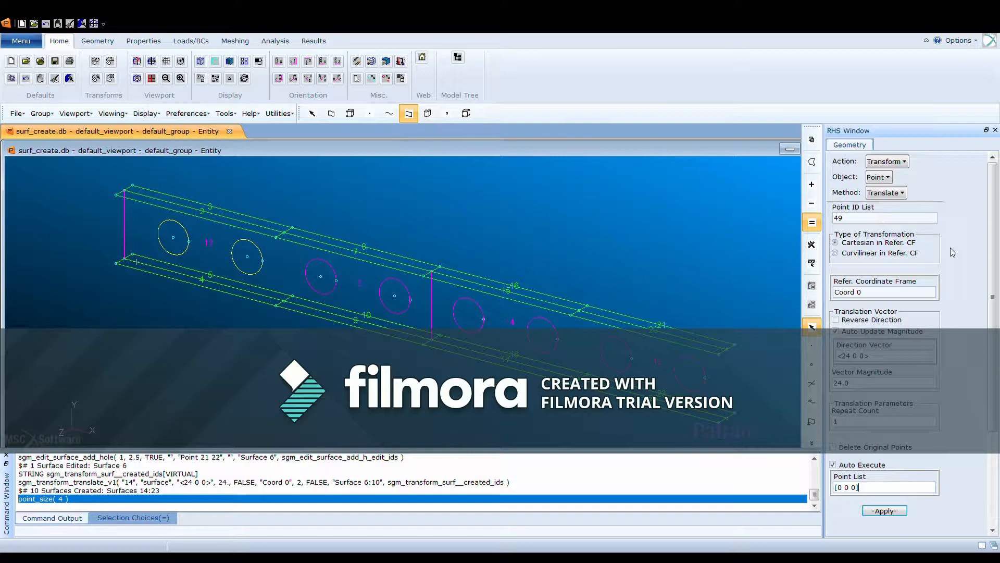
- Translate a copy of the top flange's near corner point, Point 28, by <4 0 0> with Auto Execute turned off
left_click(855, 356)
key("BackSpace")
key("BackSpace")
type("4")
left_click(843, 466)
left_click(878, 488)
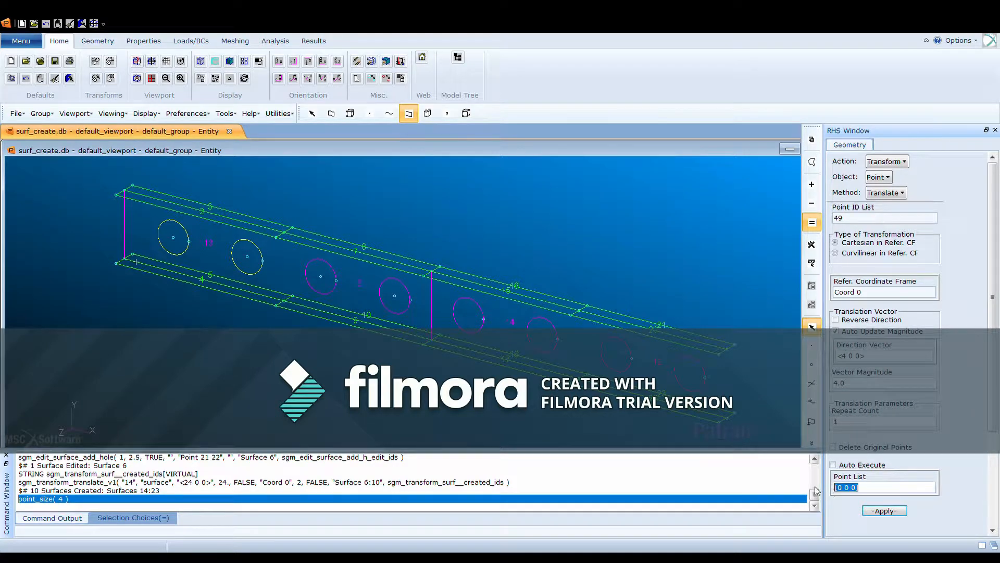
key("BackSpace")
scroll(125, 212, "up", 2)
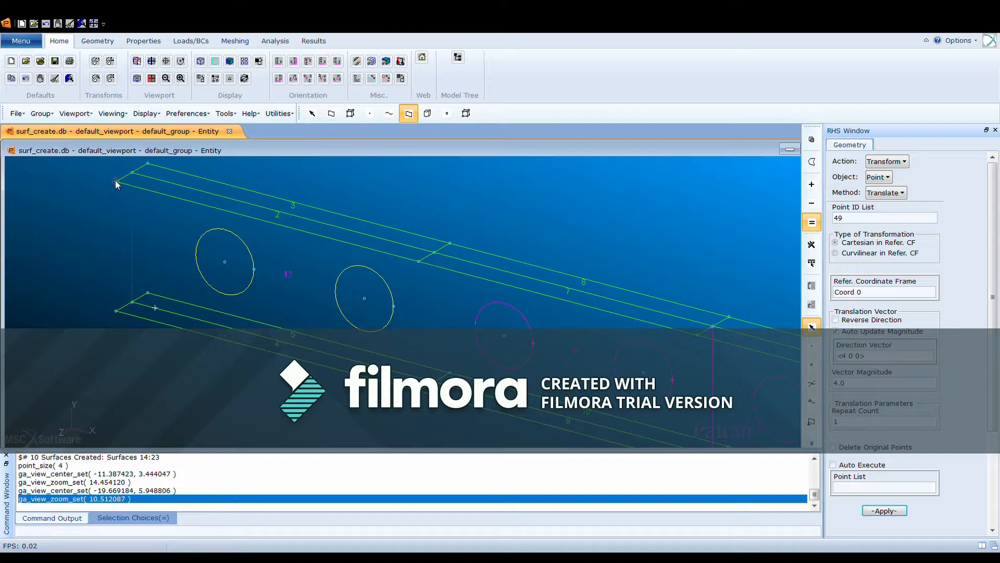
left_click(116, 181)
left_click(886, 512)
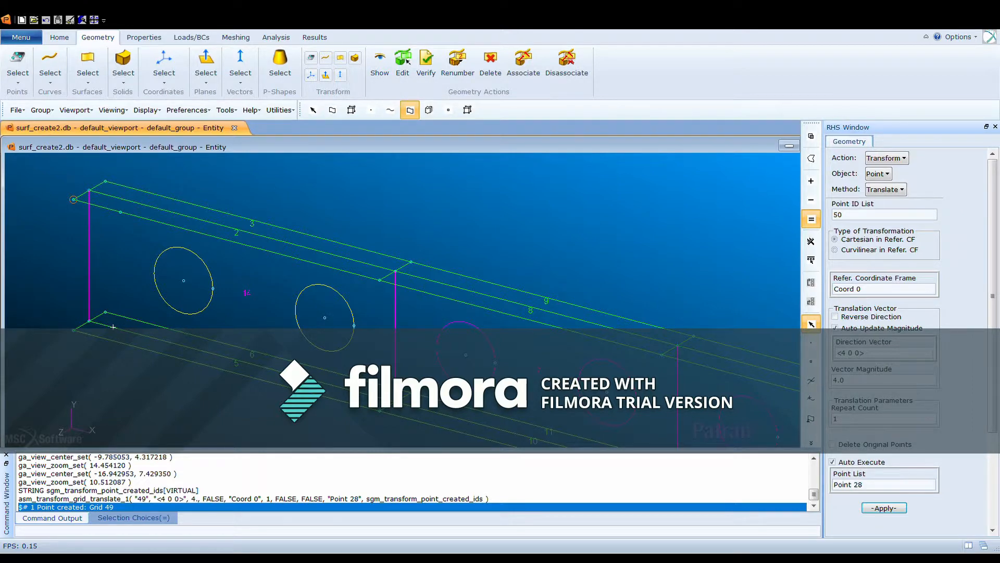
- Create a plane through points 29, 26 and 49 with the 3 Points method, declining any duplicate plane
left_click(898, 157)
left_click(906, 174)
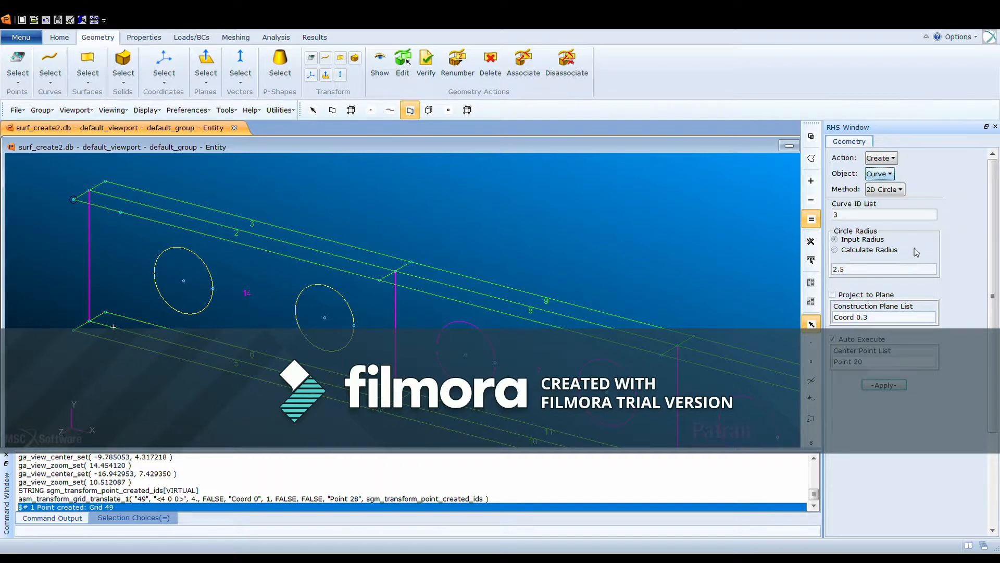
left_click(915, 248)
left_click(903, 188)
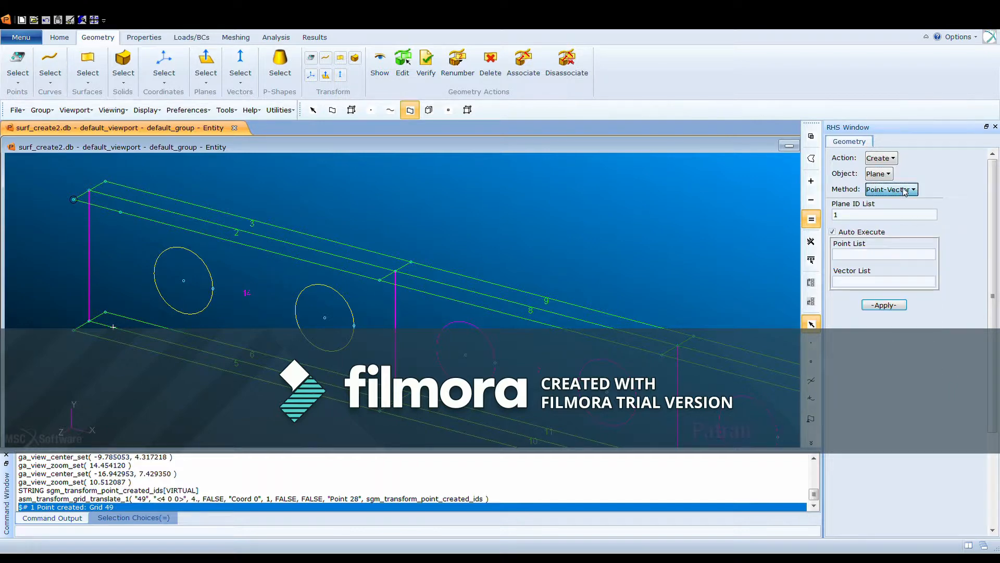
left_click(914, 302)
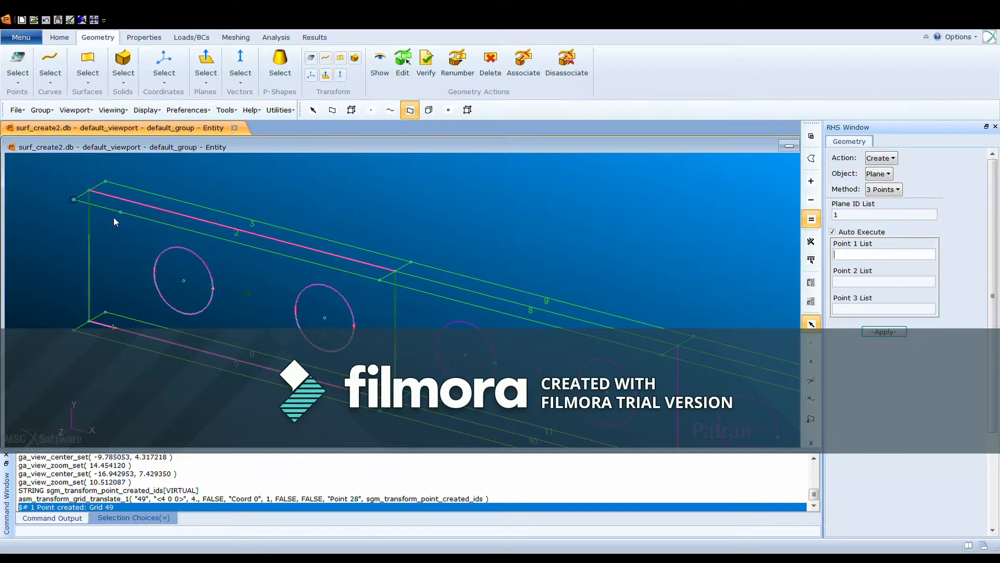
left_click(106, 182)
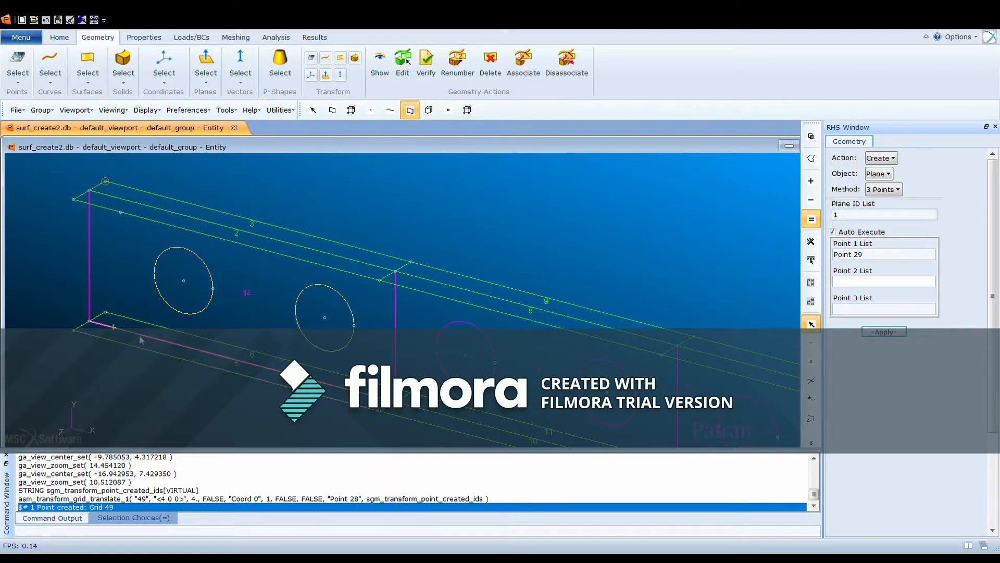
left_click(107, 313)
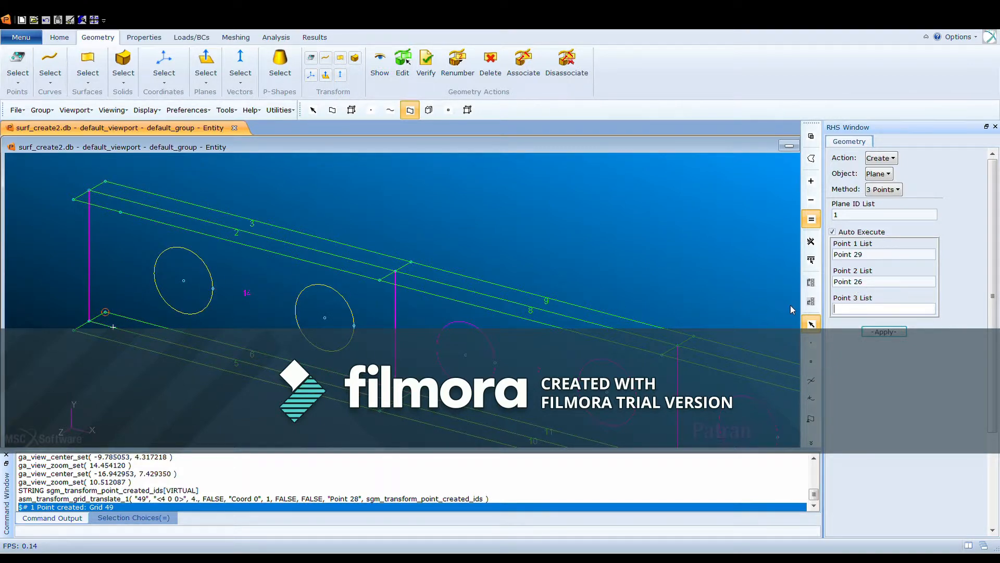
left_click(120, 212)
left_click(892, 334)
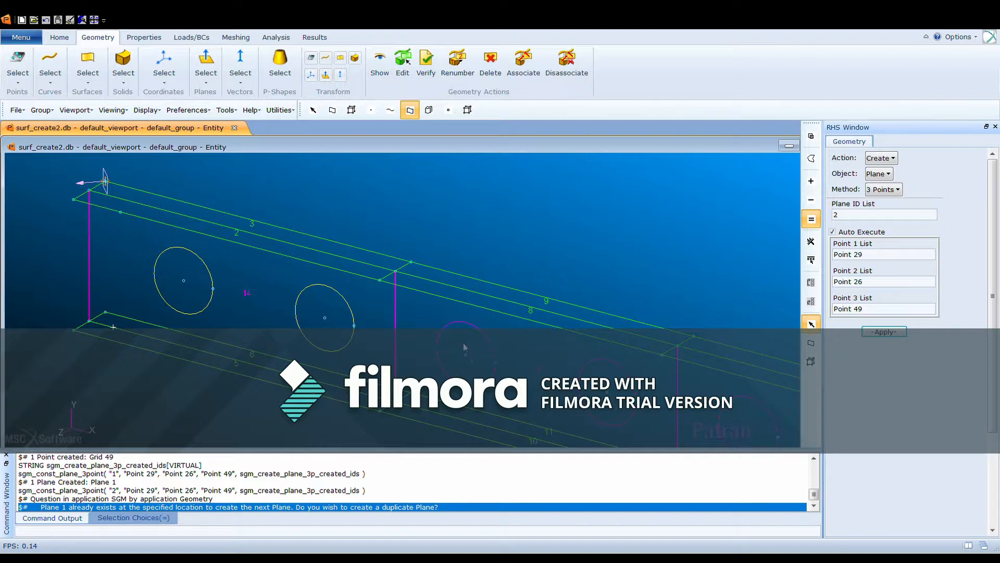
left_click(747, 327)
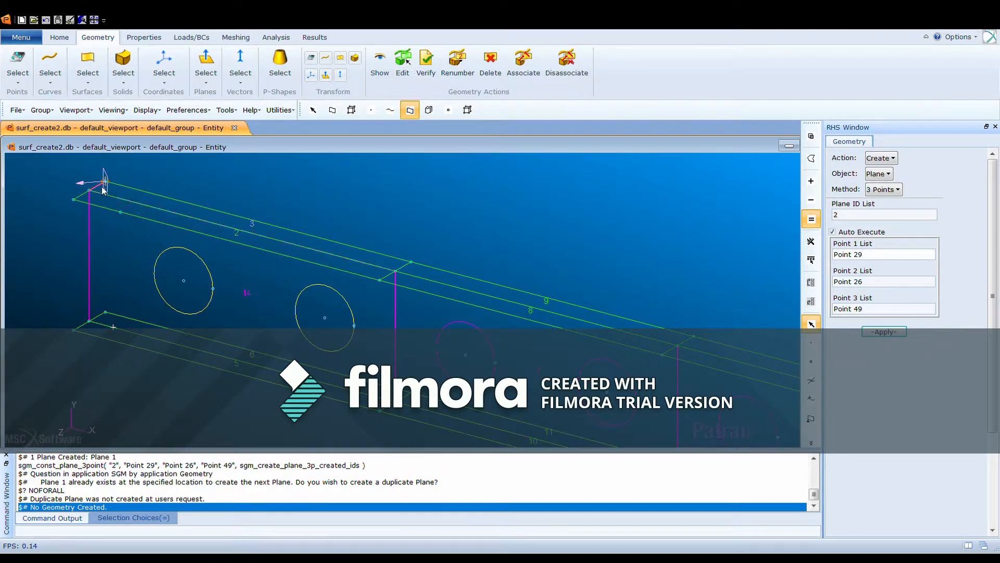
scroll(103, 188, "up", 4)
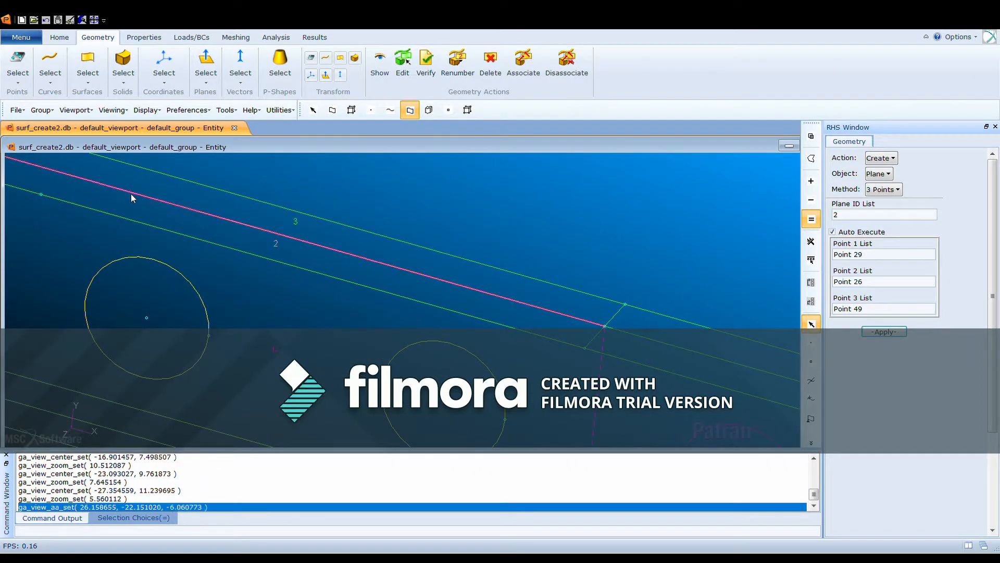
scroll(132, 197, "down", 4)
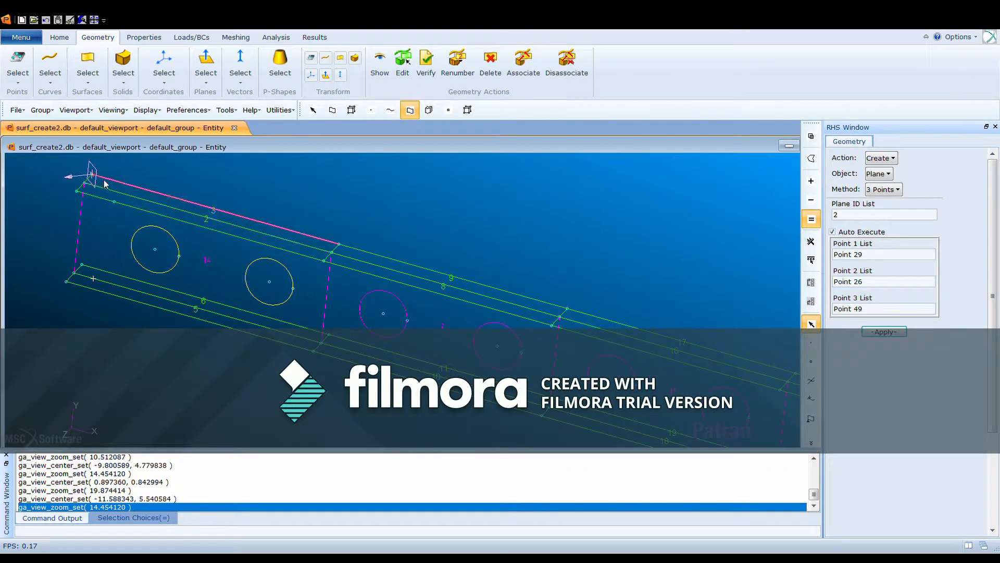
scroll(271, 212, "down", 1)
scroll(250, 227, "up", 1)
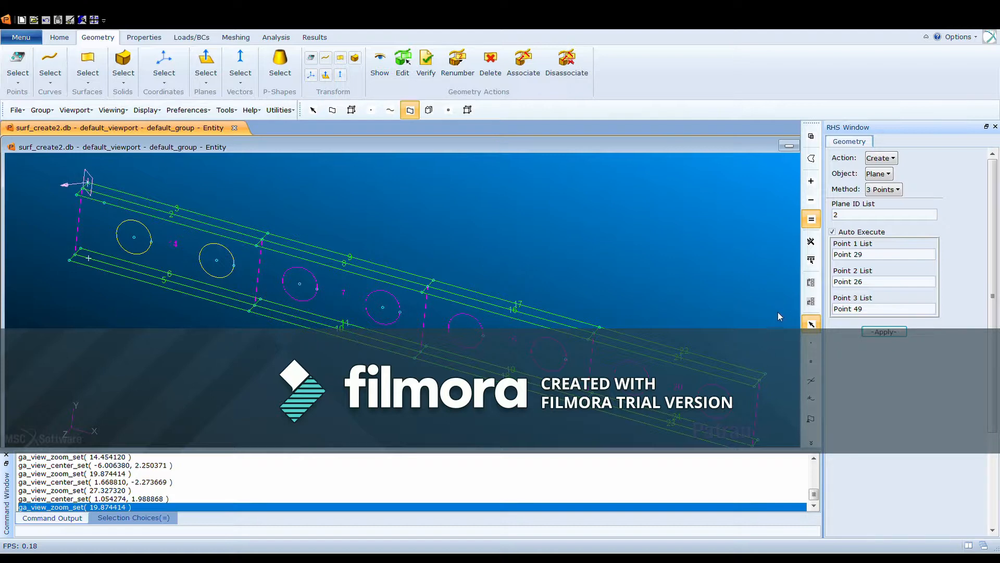
scroll(376, 241, "down", 1)
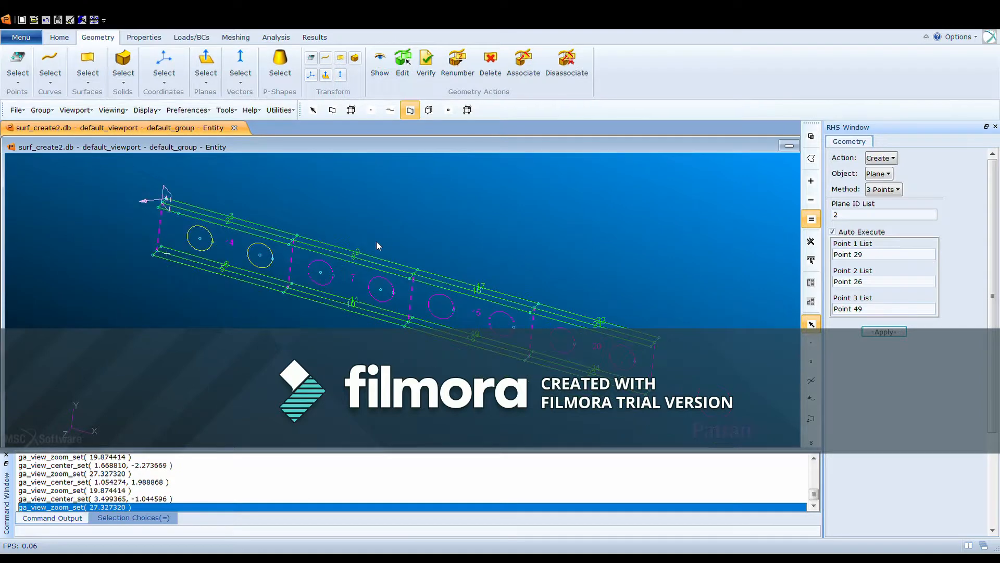
scroll(448, 239, "up", 1)
scroll(449, 238, "down", 1)
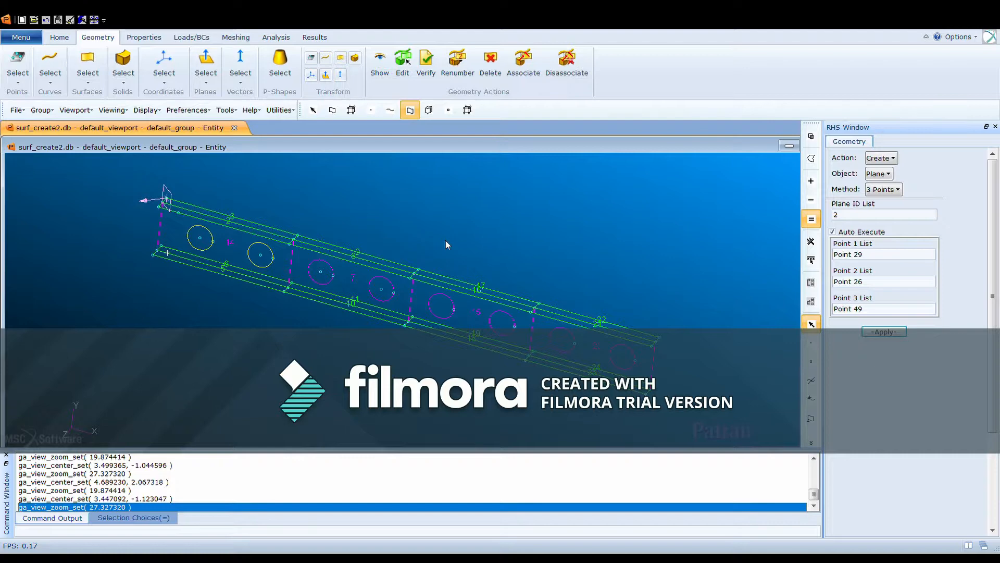
- Break surfaces 2, 3, 5, 6 and 14 with Plane 1, deleting the original surfaces
left_click(883, 158)
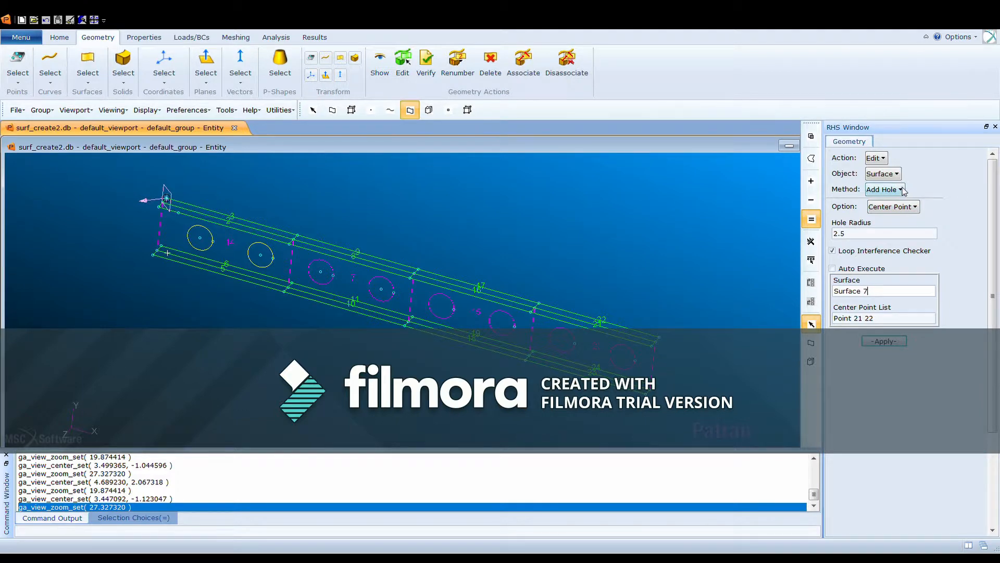
left_click(905, 188)
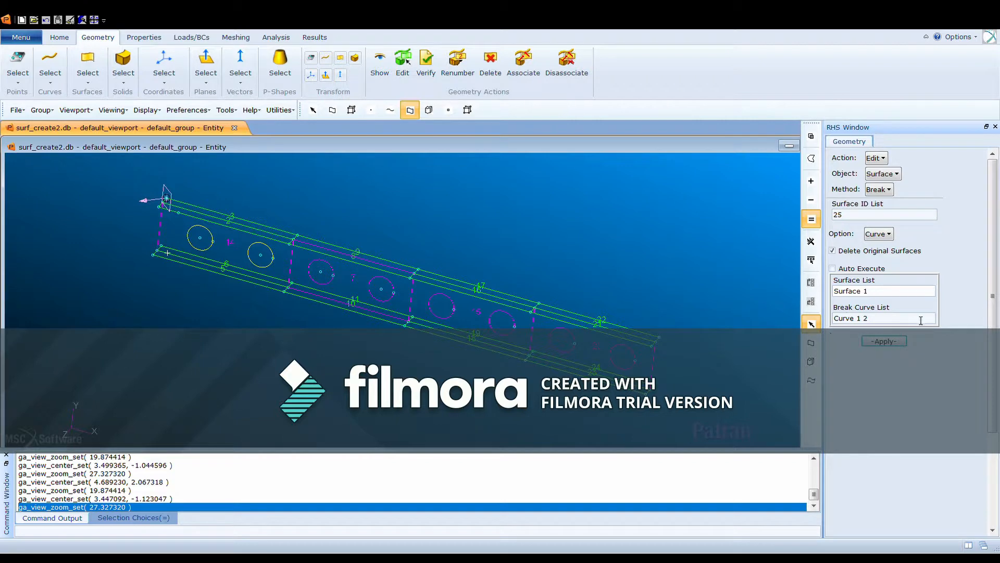
key("BackSpace")
type("2 3 5 6 14")
left_click(885, 319)
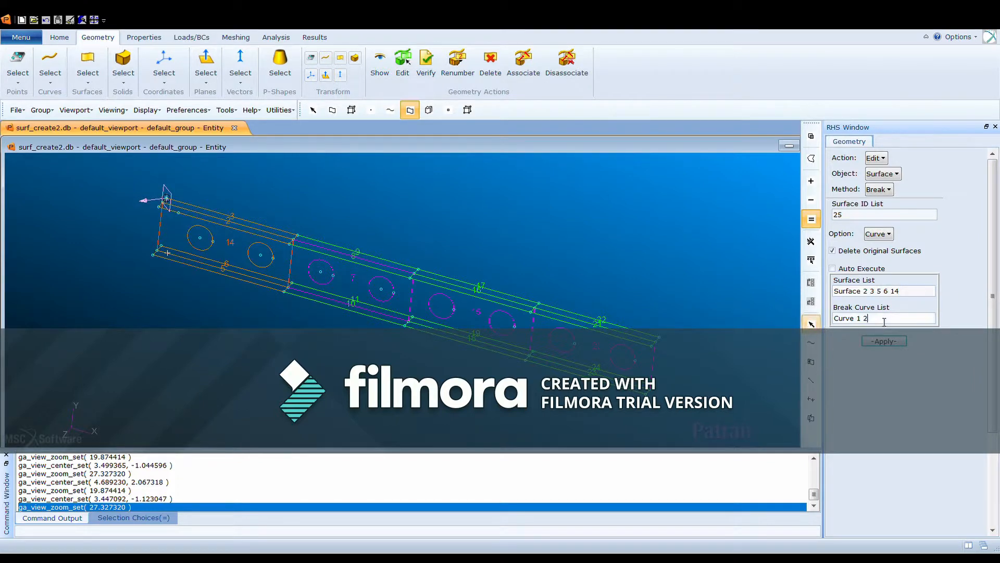
left_click(888, 235)
left_click(897, 277)
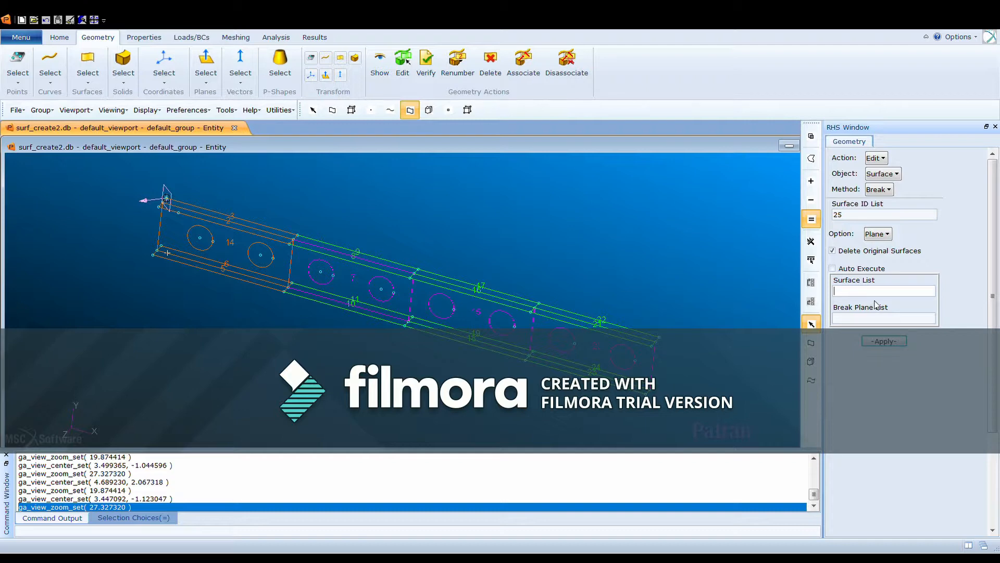
type("surface 2 3 5 6 14")
left_click(840, 318)
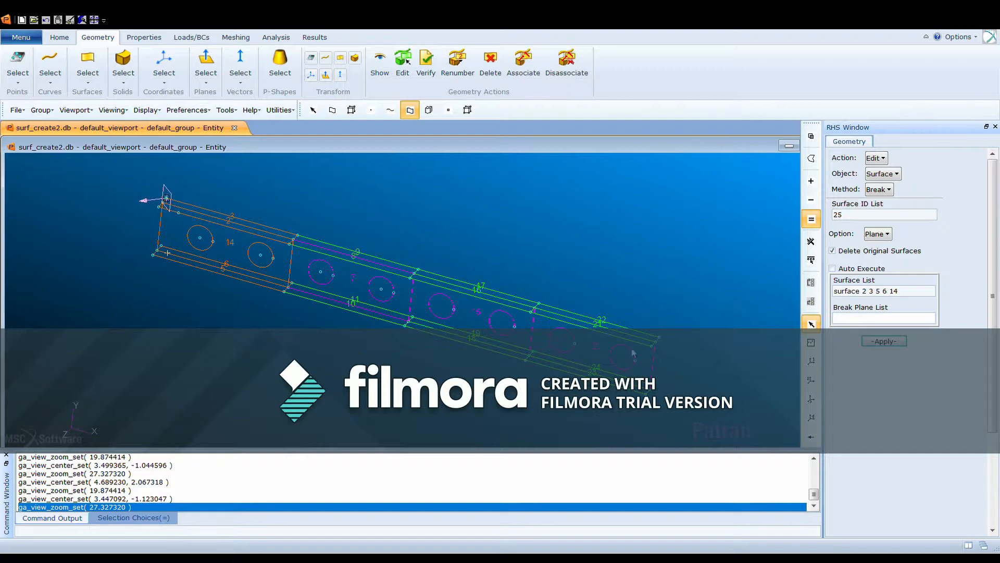
left_click(168, 200)
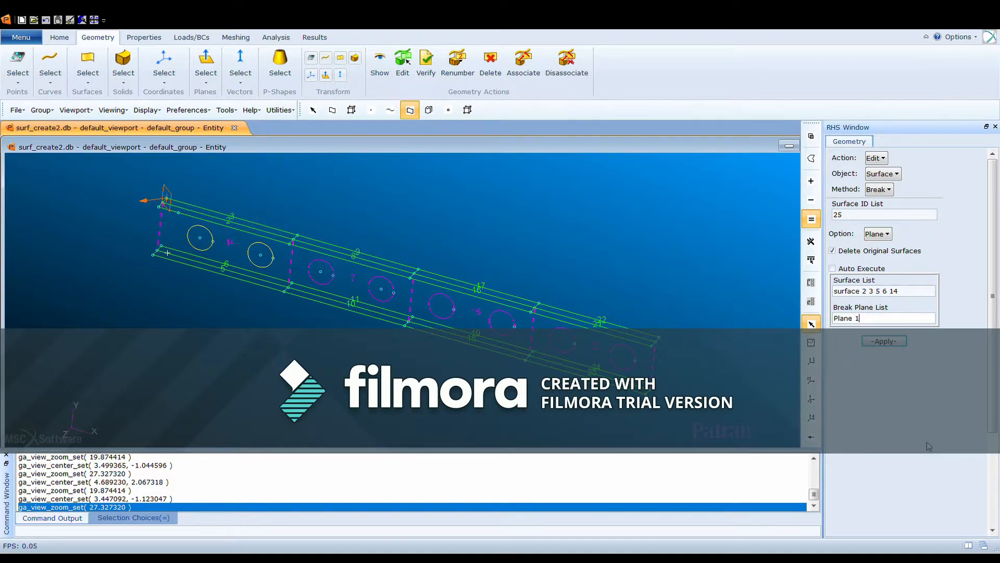
left_click(900, 342)
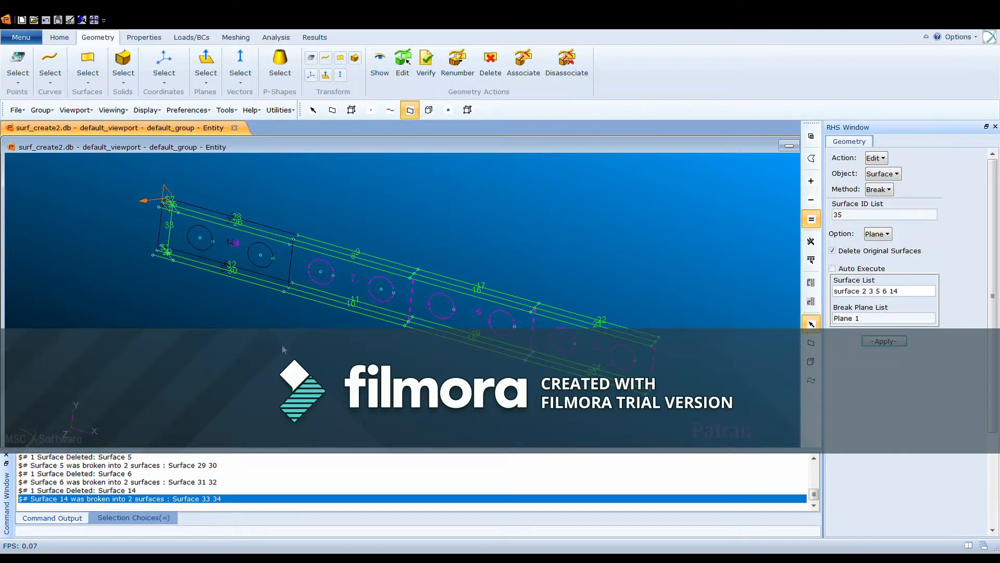
- Delete surfaces 25, 27, 29, 31 and 33, the short pieces cut off at the beam's end
middle_click_drag(298, 248, 282, 209)
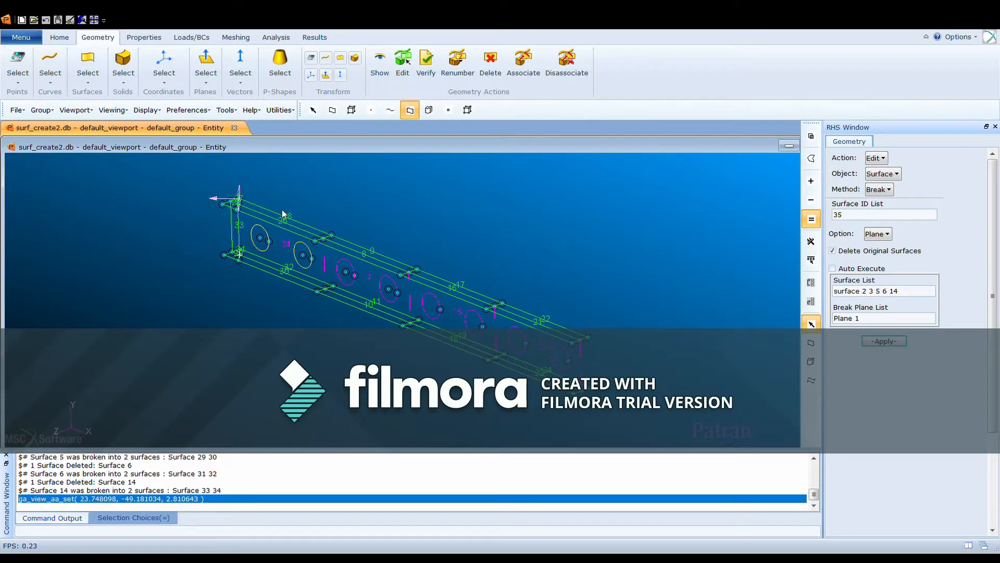
middle_click_drag(436, 226, 297, 222)
scroll(296, 223, "up", 3)
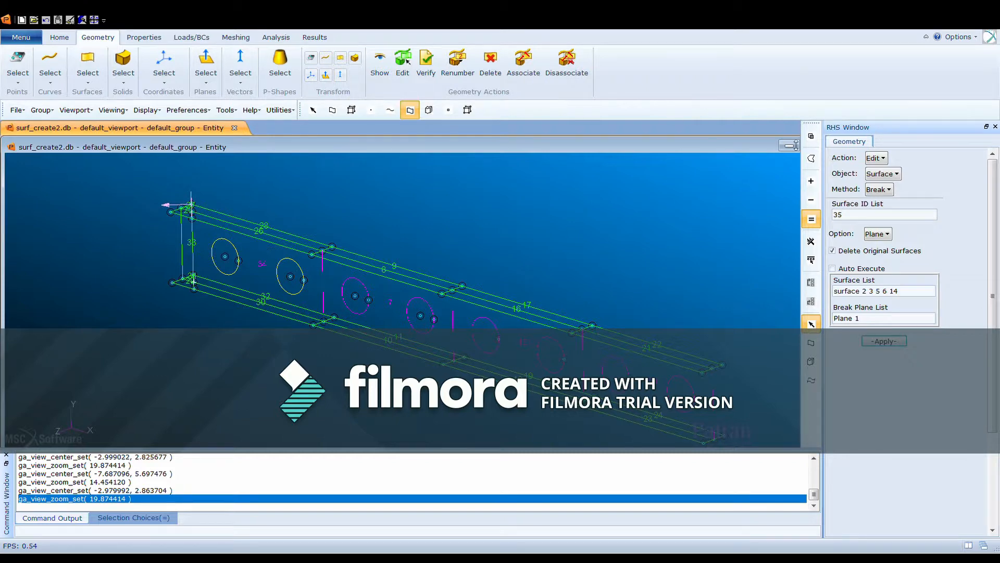
left_click(878, 157)
left_click(897, 183)
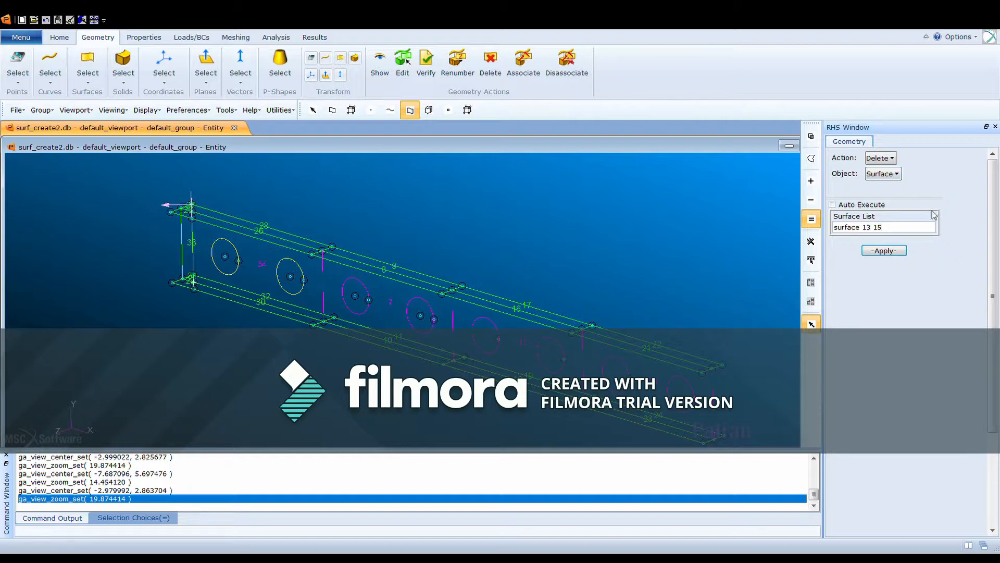
left_click(897, 230)
key("BackSpace")
key("BackSpace")
key("BackSpace")
key("BackSpace")
key("BackSpace")
type("25 27 33 31 29")
left_click(886, 252)
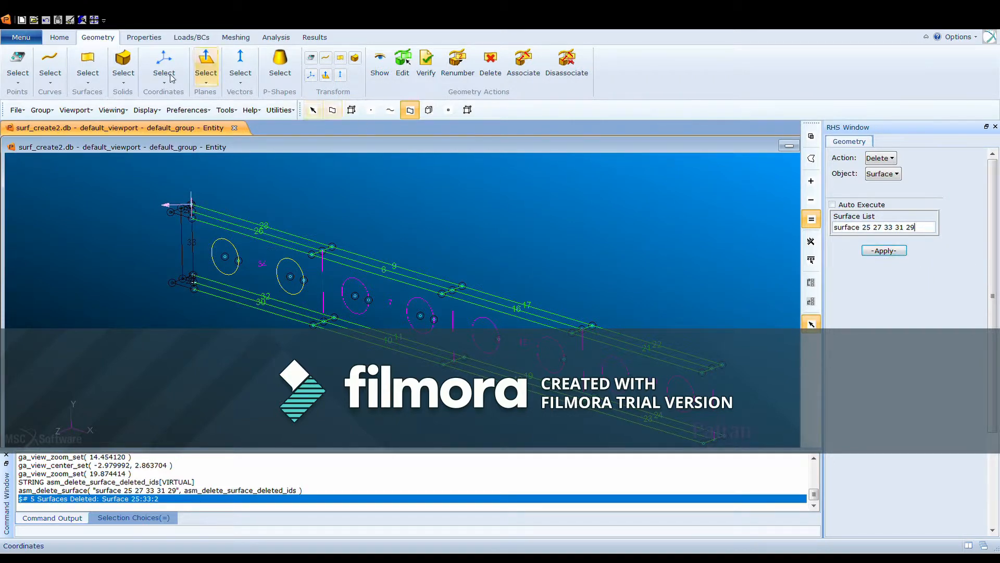
- Display the beam in smooth shading and inspect its trimmed end
left_click(60, 37)
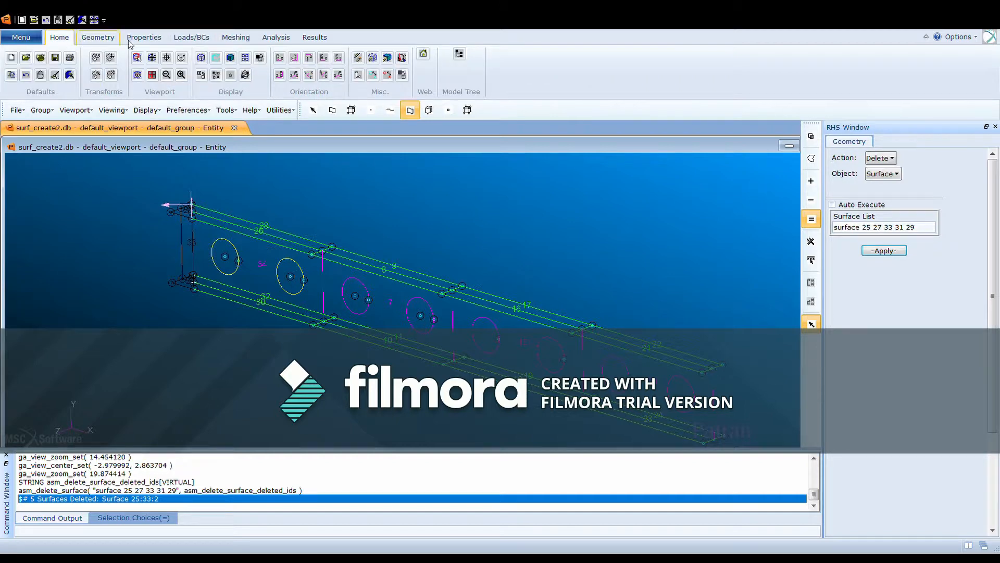
left_click(231, 59)
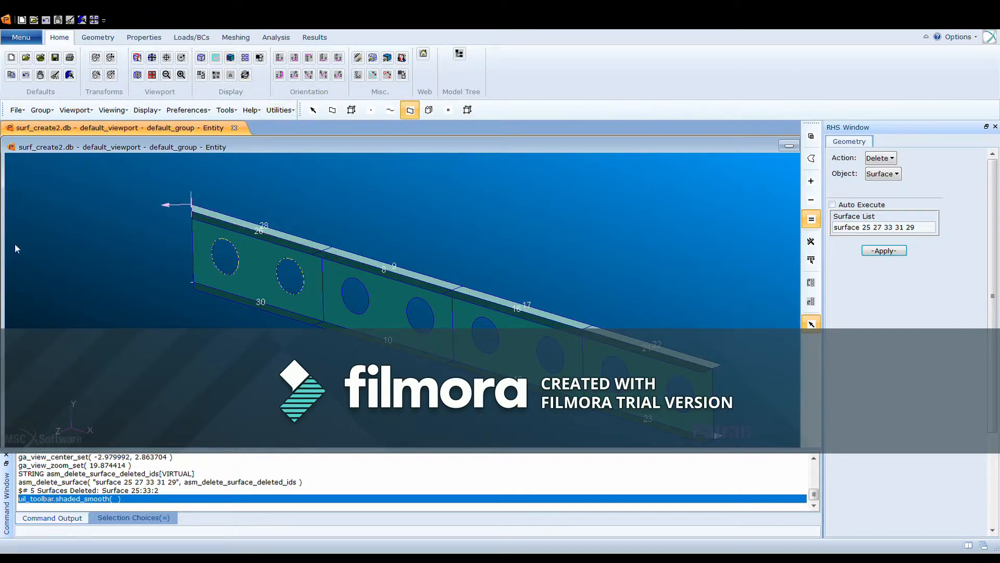
mouse_move(181, 298)
middle_mouse_down()
mouse_move(306, 296)
mouse_move(313, 305)
mouse_move(318, 298)
mouse_move(298, 303)
mouse_move(320, 293)
mouse_move(245, 299)
mouse_move(242, 307)
mouse_move(243, 295)
middle_mouse_up()
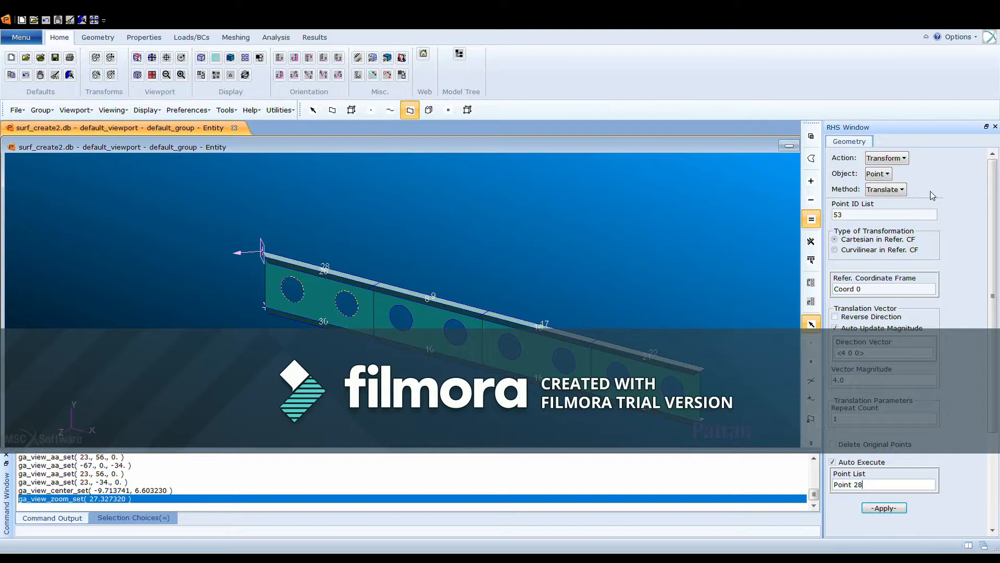
- Set up a surface Mirror transform with plane normal Coord 0.1, offset 60 and Auto Execute off
left_click(878, 174)
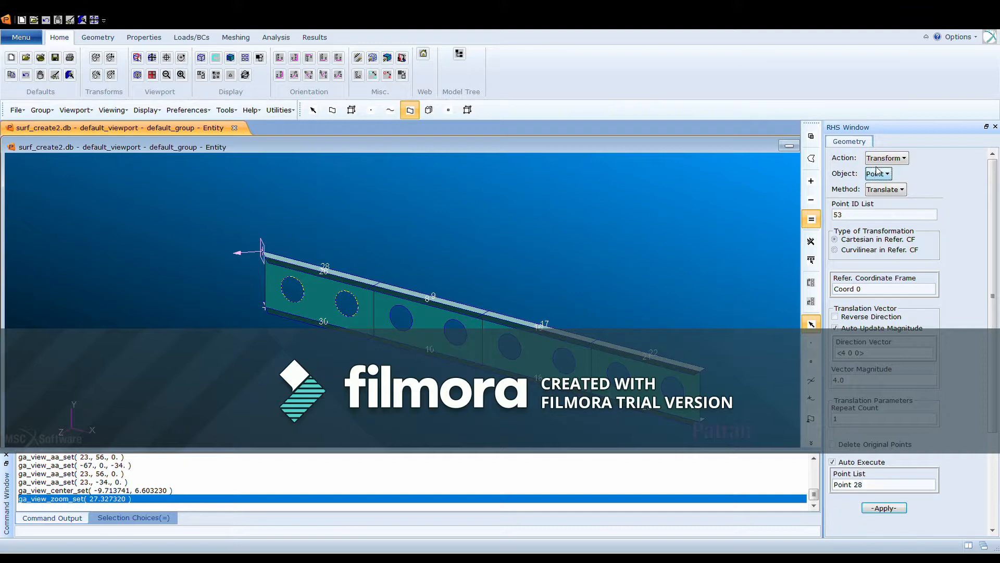
left_click(891, 216)
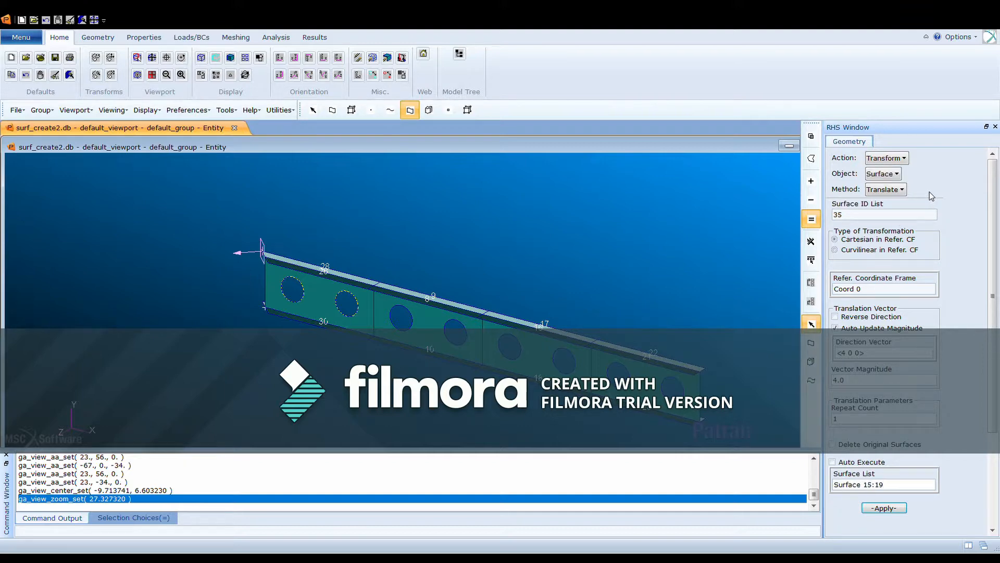
left_click(881, 190)
left_click(904, 248)
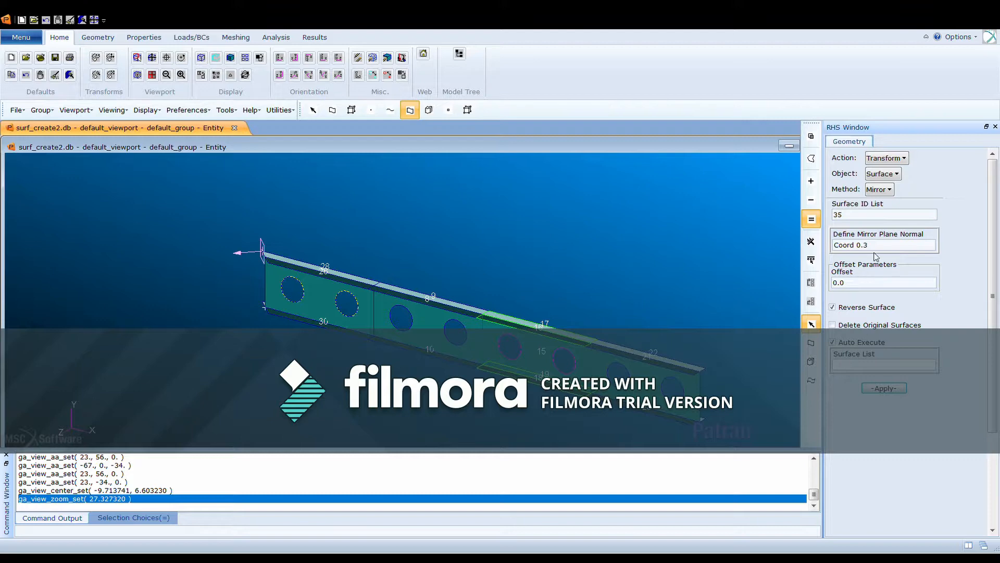
left_click(897, 249)
key("BackSpace")
type("1")
left_click(868, 286)
key("BackSpace")
key("BackSpace")
key("BackSpace")
type("60")
left_click(839, 343)
- Try mirroring surfaces 26:33:2 about the offset plane, correcting the surface list entry, and undo the mirror
left_click(856, 365)
type("26")
type("33")
type("2")
key("Home")
type("Surface")
key("Return")
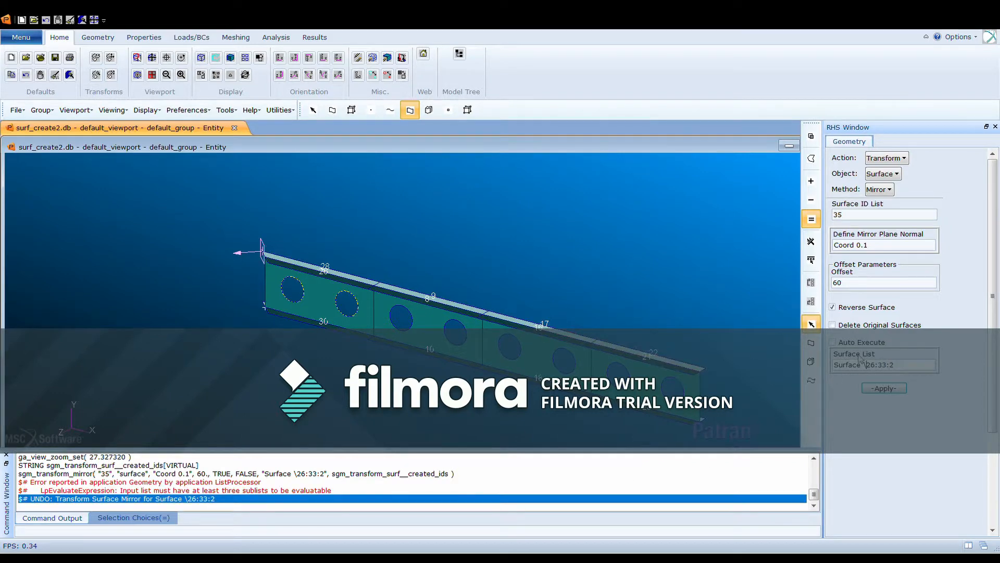
left_click(874, 368)
key("BackSpace")
key("Return")
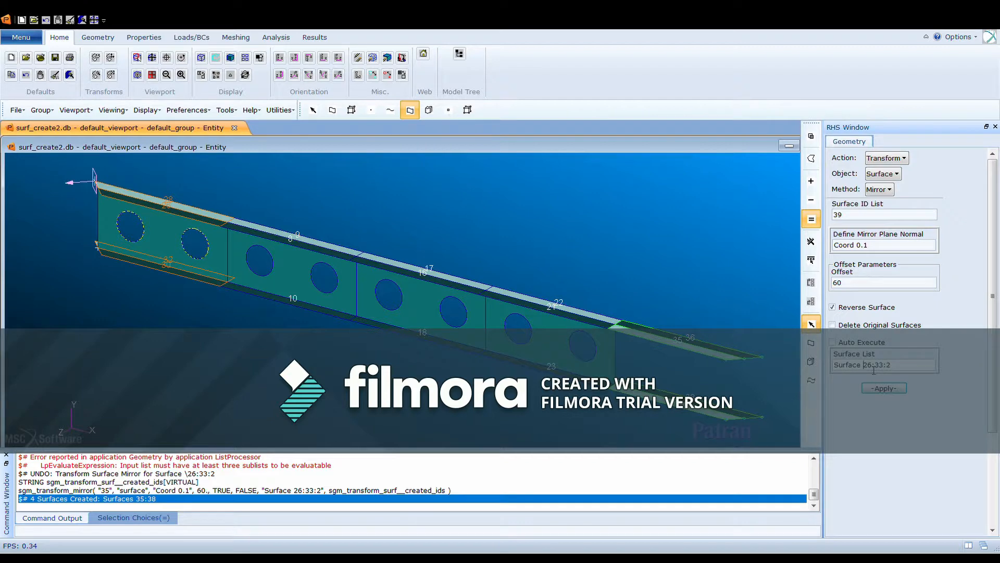
left_click(46, 20)
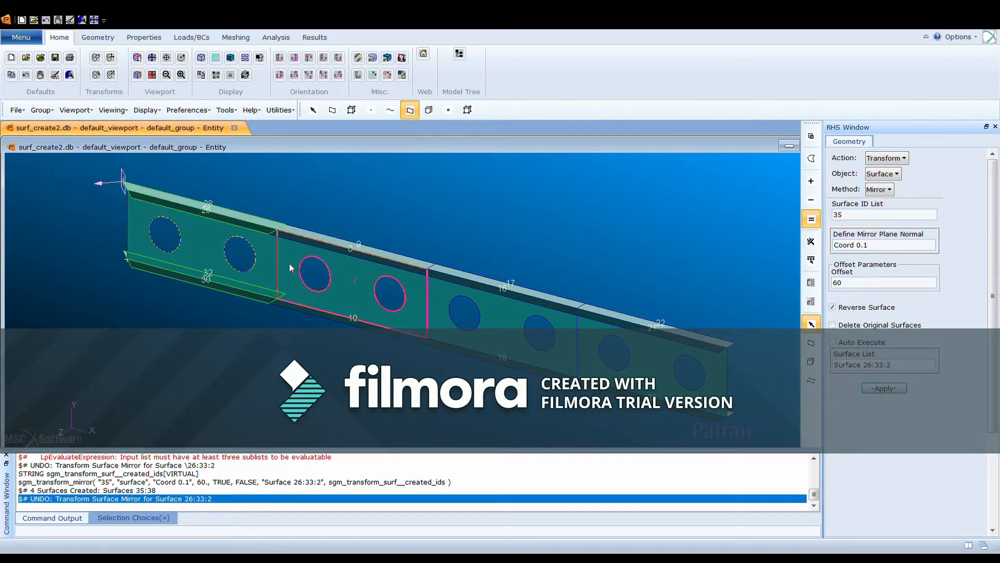
- Delete Plane 1, the trimming plane at the end of the beam
middle_click_drag(177, 293, 241, 350)
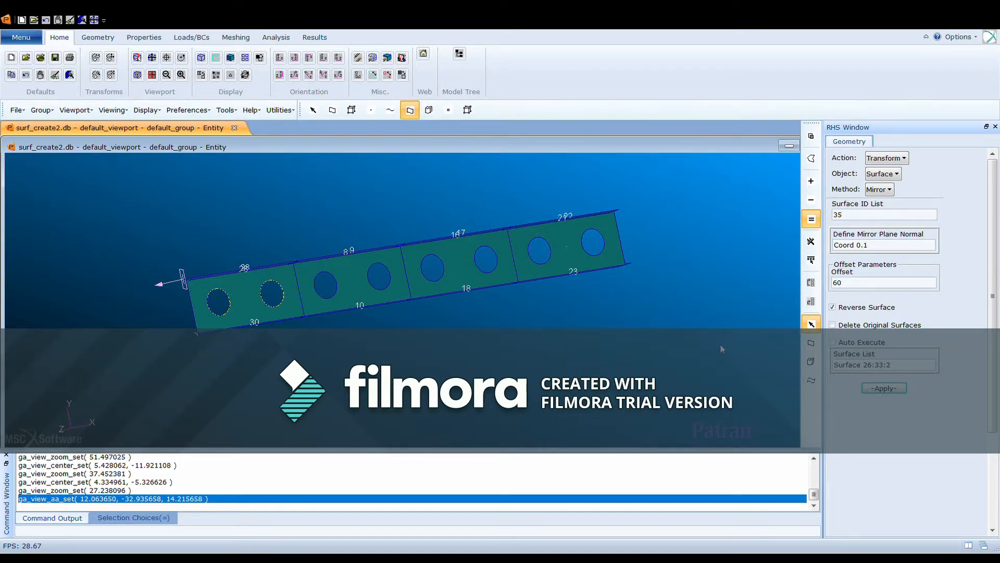
left_click(889, 159)
left_click(898, 182)
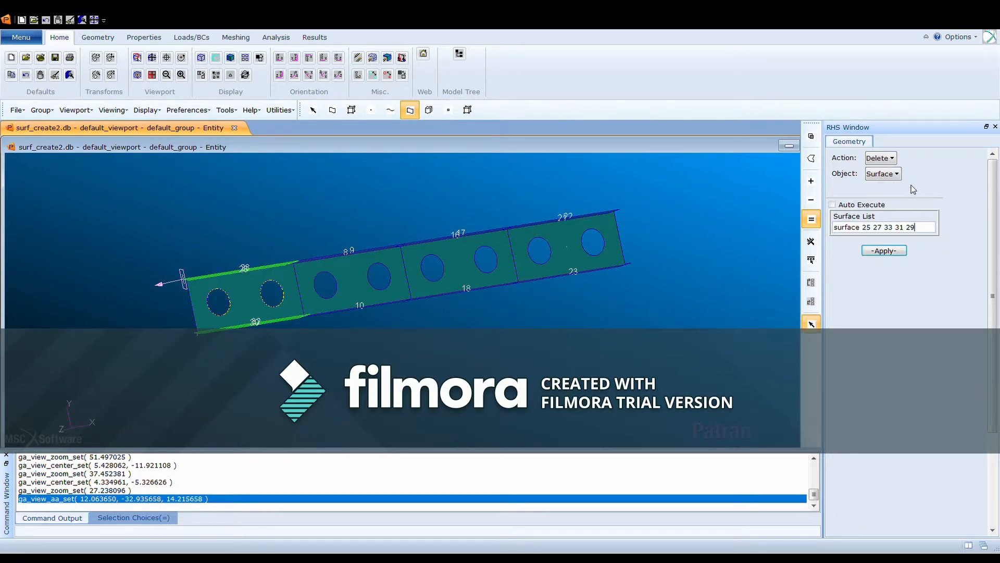
left_click(883, 174)
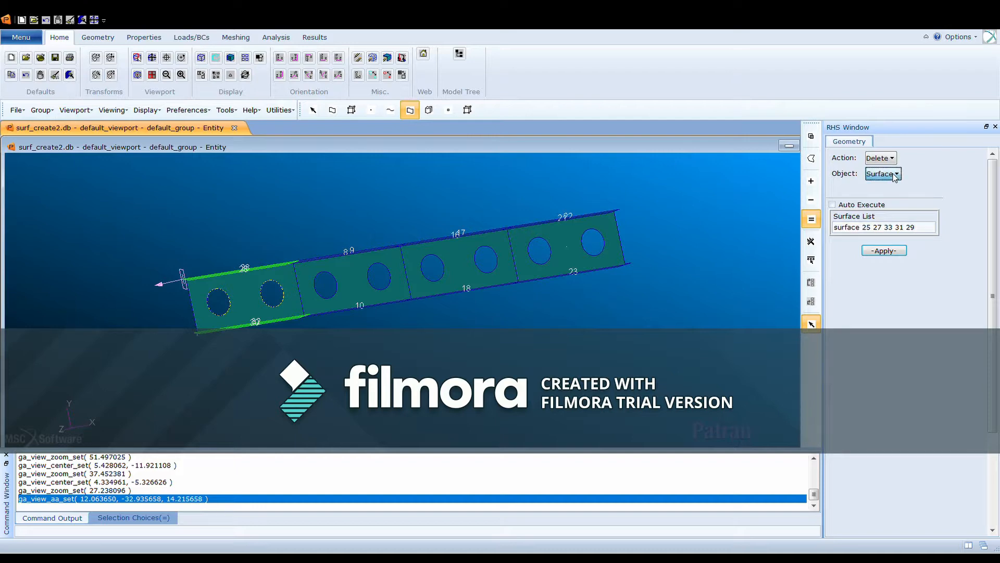
left_click(894, 265)
left_click(182, 273)
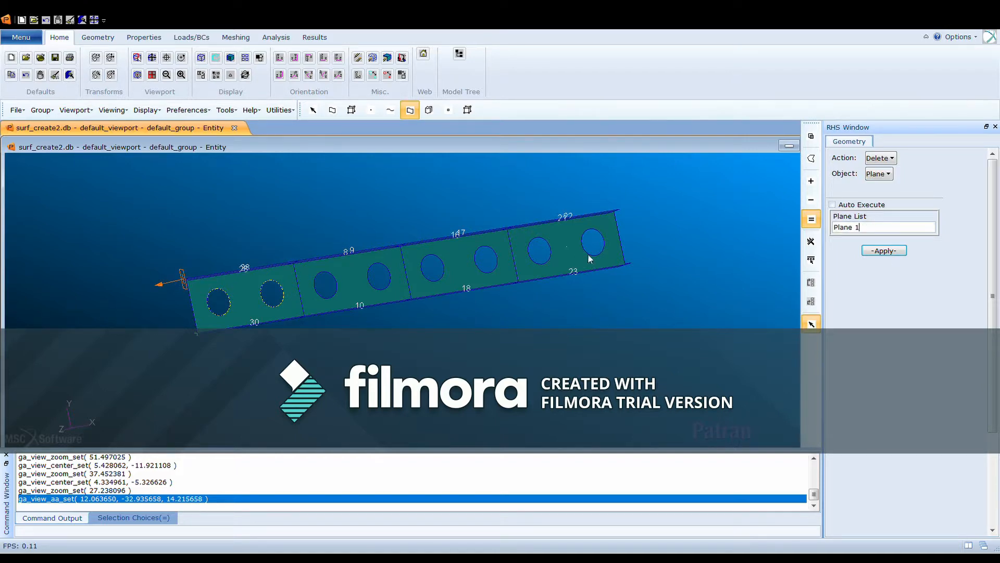
left_click(884, 250)
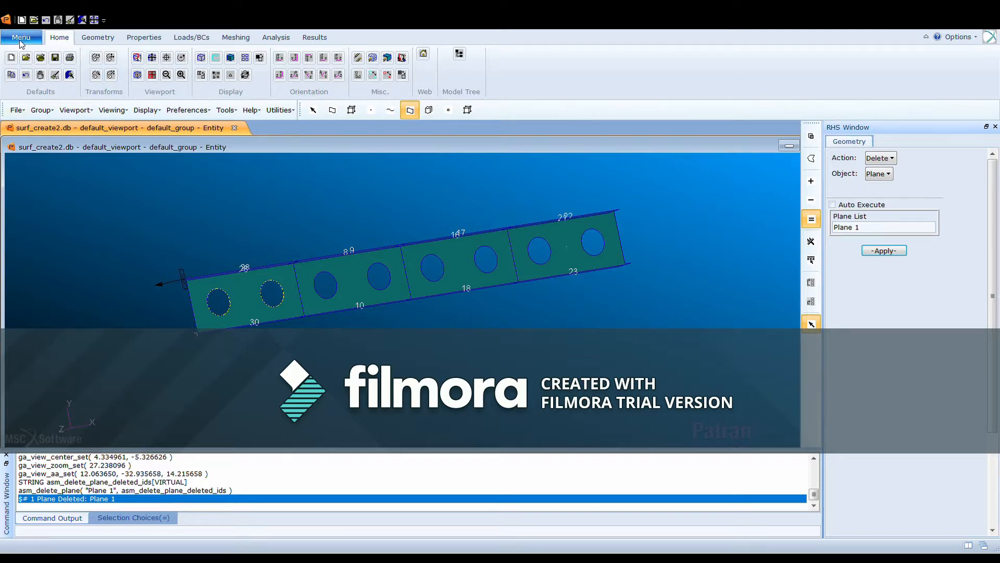
- Create the database surf_create_part2.db with Default tolerance for MSC.Nastran Structural analysis, and bring in the beam frame geometry
left_click(55, 159)
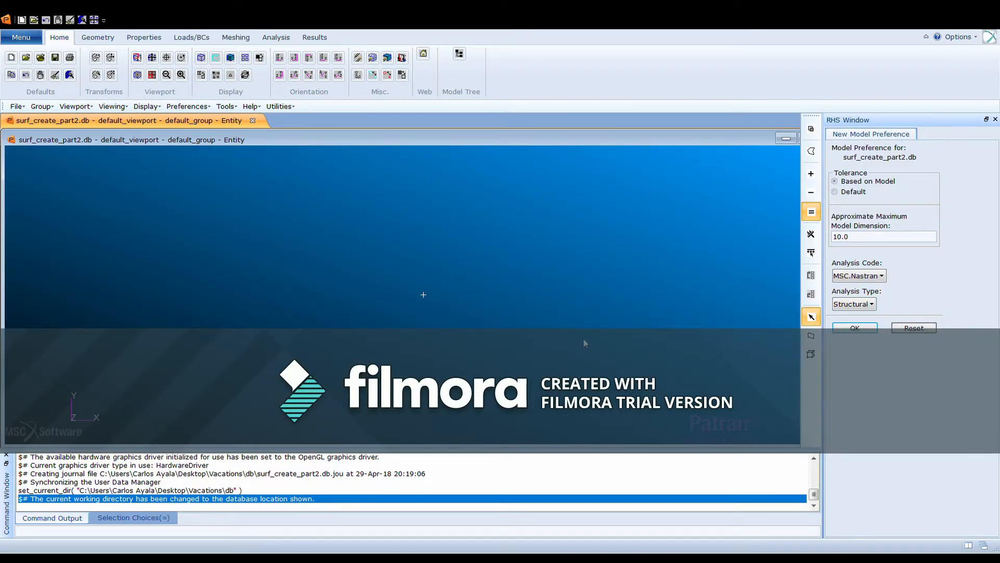
left_click(849, 192)
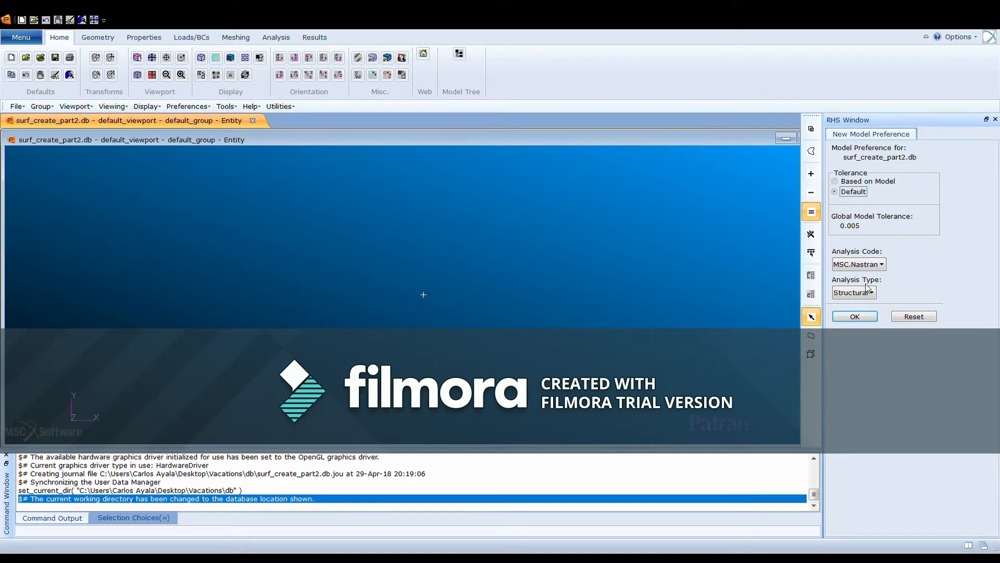
left_click(855, 316)
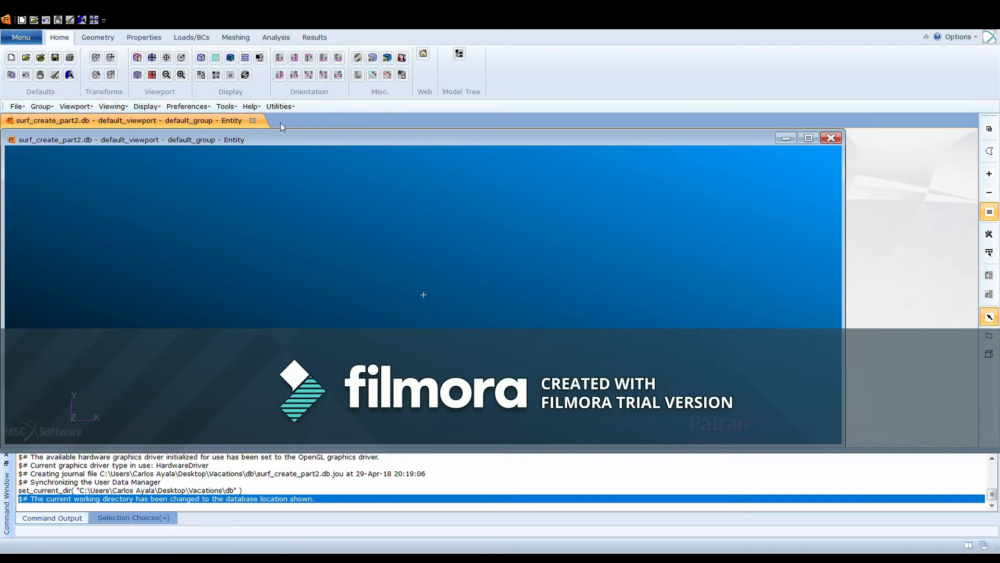
left_click(17, 107)
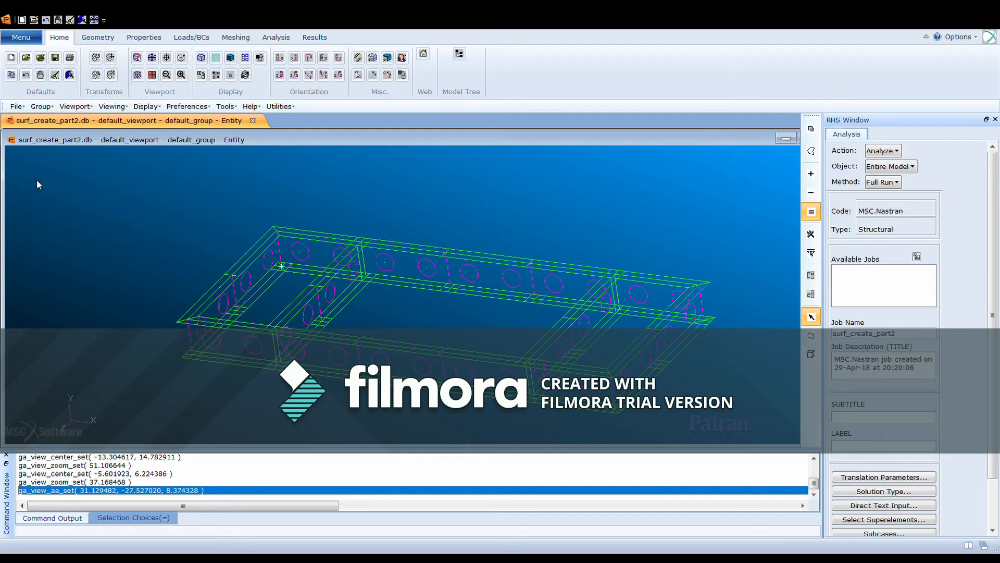
- Rename default_group to all_surfaces and orient the frame to a standard isometric view
left_click(42, 106)
left_click(70, 149)
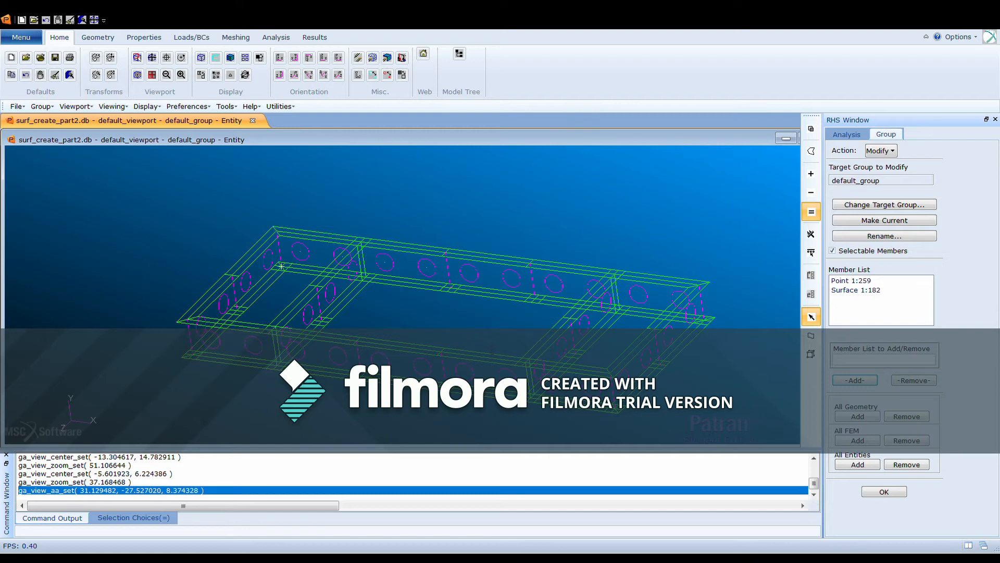
left_click(475, 368)
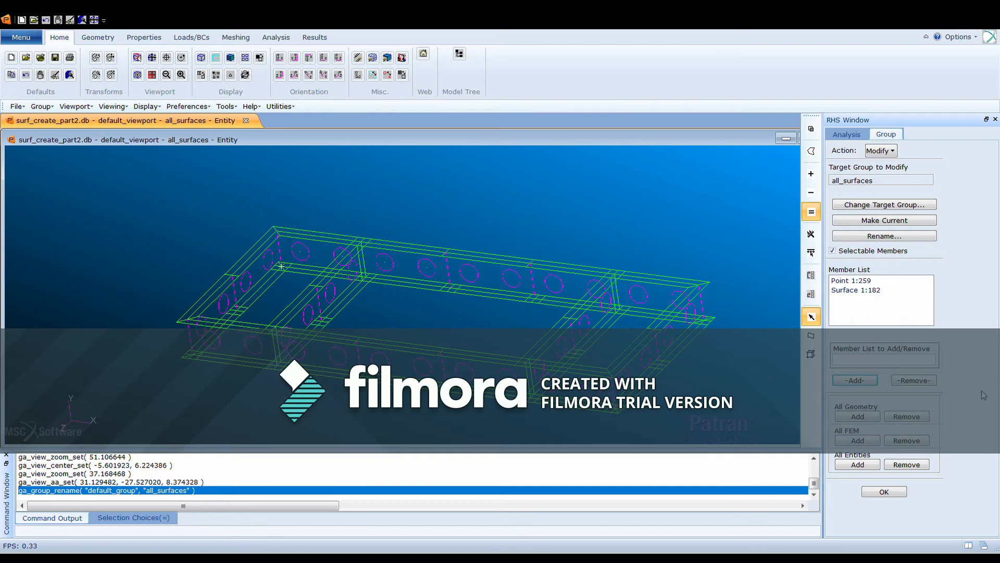
left_click(889, 493)
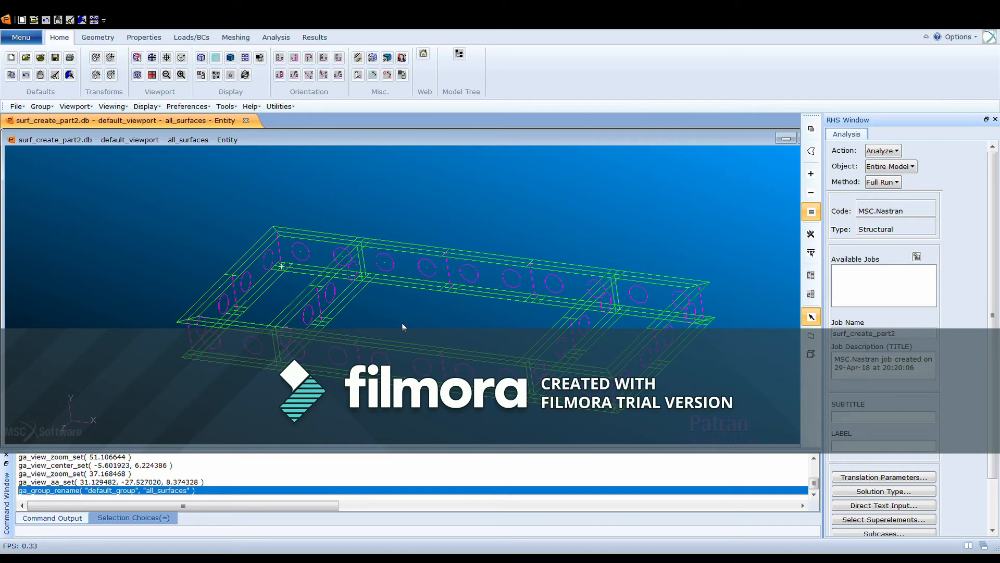
left_click(309, 76)
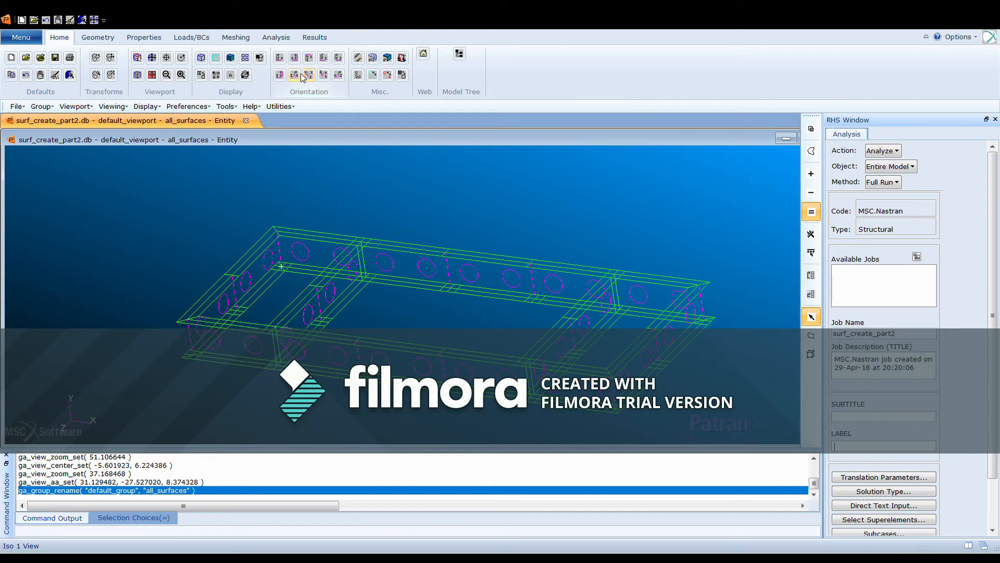